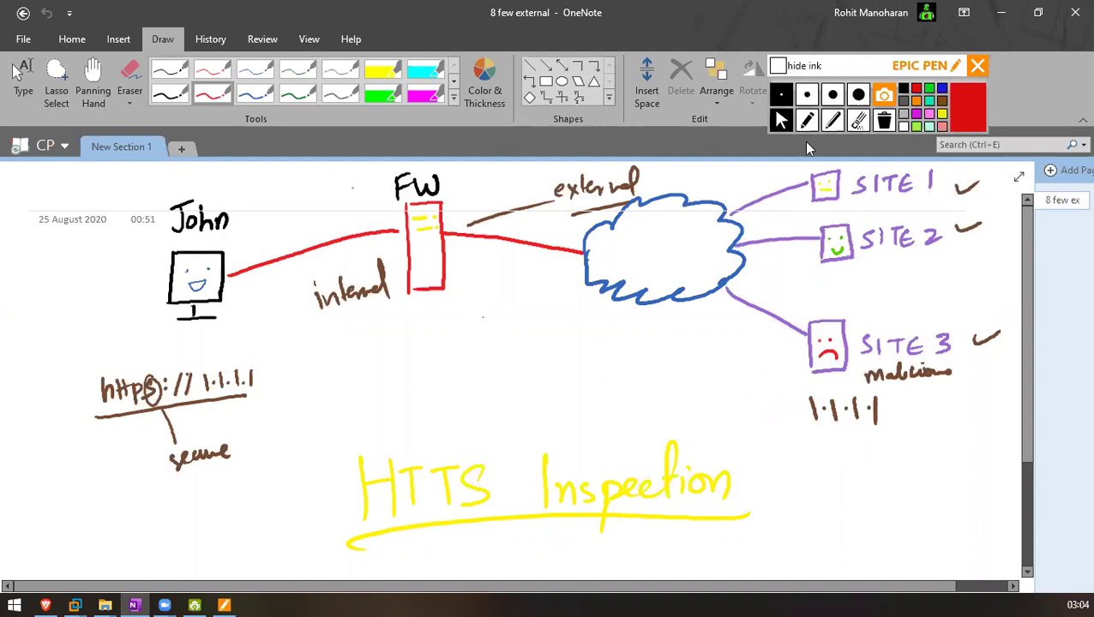
Use the red pen to circle the firewall (FW) and write interface labels beginning with "e" on both sides of it
{"action": "left_click", "coordinate": [803, 133]}
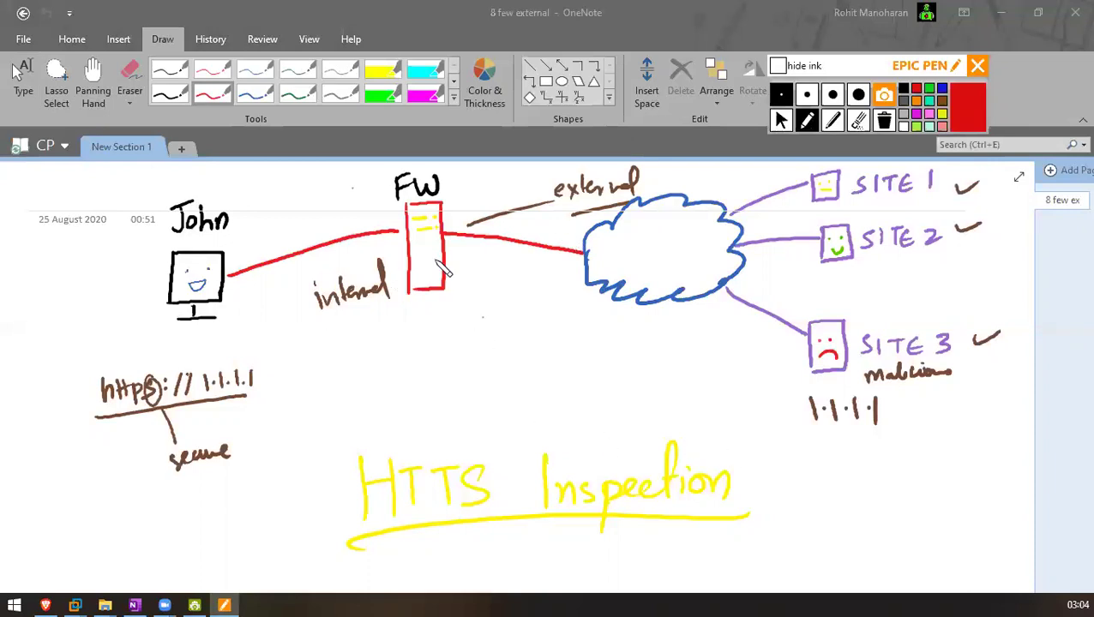
{"action": "mouse_move", "coordinate": [424, 152]}
{"action": "left_mouse_down"}
{"action": "mouse_move", "coordinate": [420, 314]}
{"action": "mouse_move", "coordinate": [438, 156]}
{"action": "left_mouse_up"}
{"action": "left_click_drag", "start_coordinate": [452, 245], "coordinate": [459, 254]}
{"action": "left_click", "coordinate": [358, 219]}
{"action": "left_click_drag", "start_coordinate": [358, 219], "coordinate": [382, 214]}
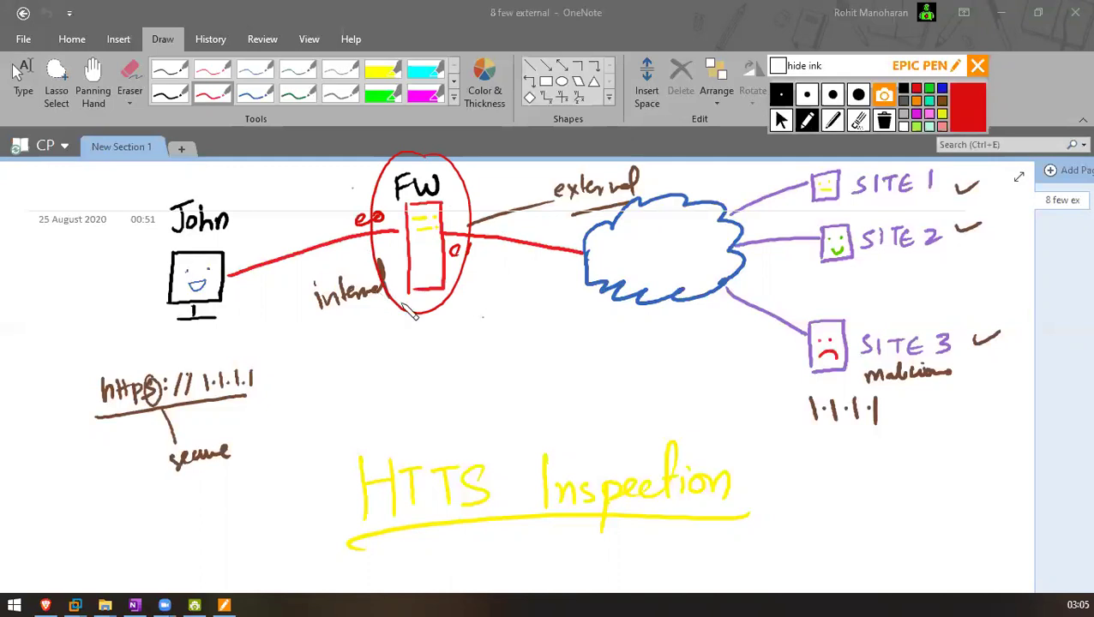
Draw red strokes marking the firewall's internal side and outbound direction, and write "inter" in red below the cloud
{"action": "left_click_drag", "start_coordinate": [396, 299], "coordinate": [292, 346]}
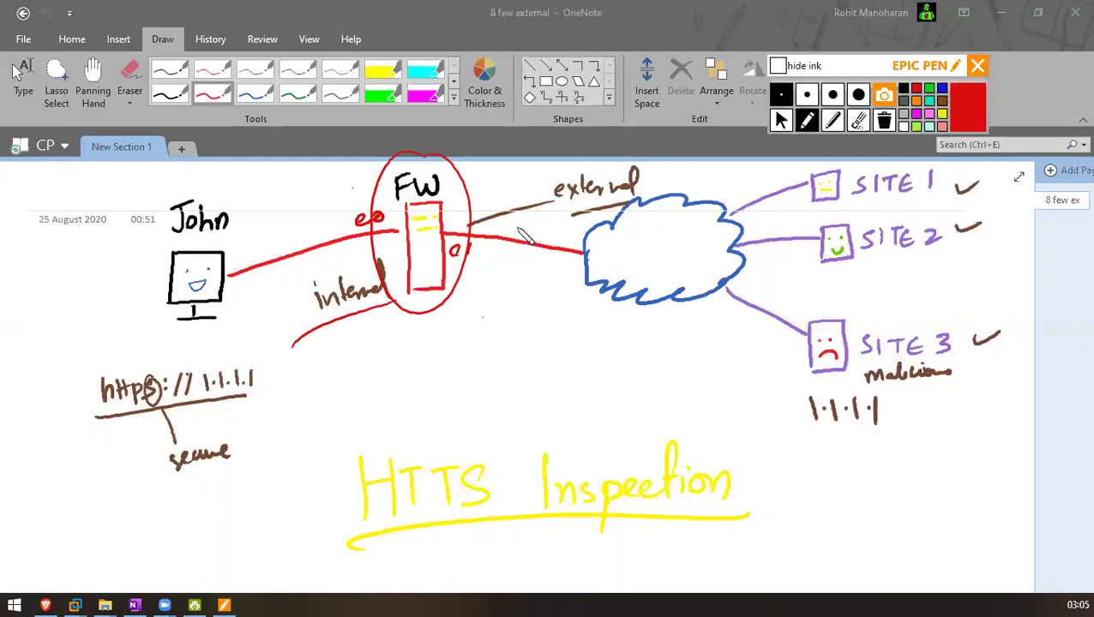
{"action": "left_click_drag", "start_coordinate": [497, 230], "coordinate": [555, 220]}
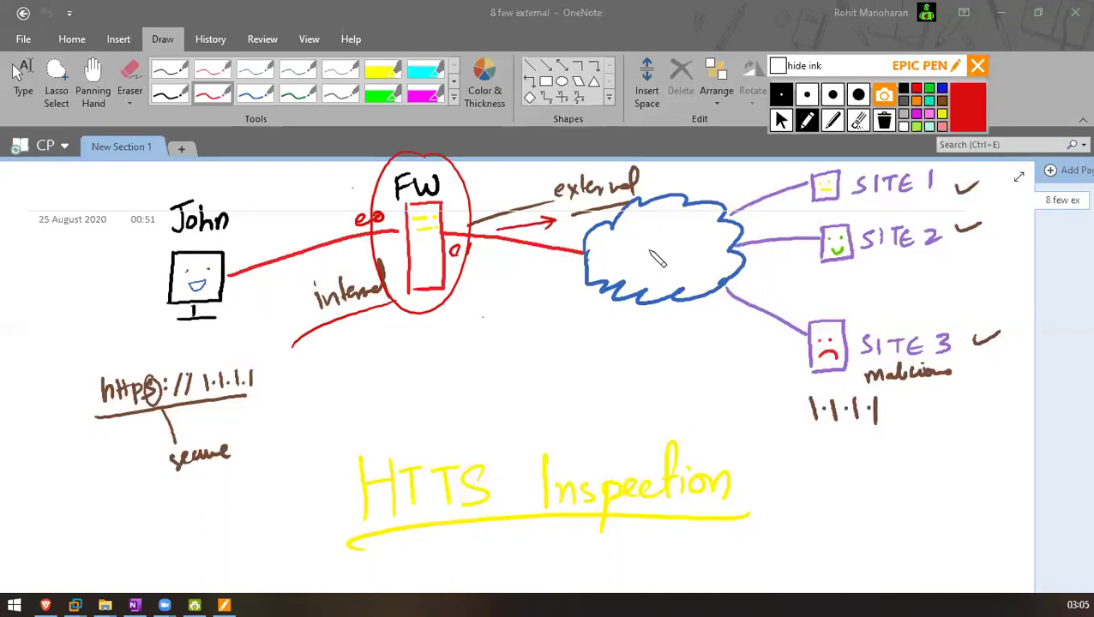
{"action": "mouse_move", "coordinate": [556, 332]}
{"action": "left_mouse_down"}
{"action": "mouse_move", "coordinate": [557, 319]}
{"action": "mouse_move", "coordinate": [615, 336]}
{"action": "mouse_move", "coordinate": [600, 322]}
{"action": "left_mouse_up"}
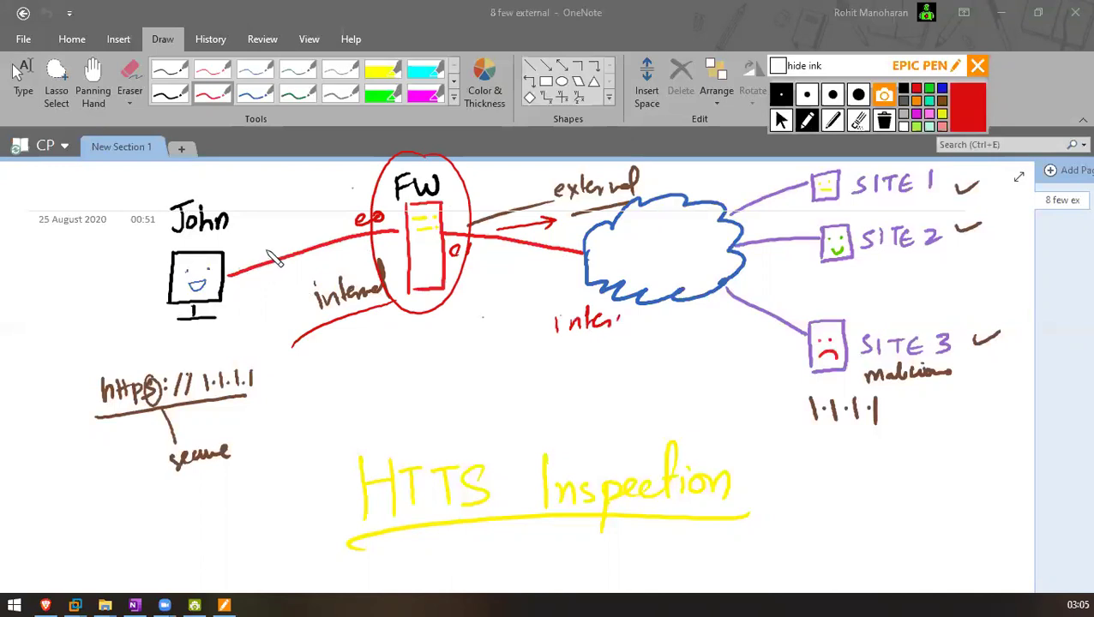
Circle the client computer and the malicious Site 3 in red, underlining Site 3's 1.1.1.1 address
{"action": "mouse_move", "coordinate": [248, 221]}
{"action": "left_mouse_down"}
{"action": "mouse_move", "coordinate": [197, 180]}
{"action": "mouse_move", "coordinate": [120, 257]}
{"action": "mouse_move", "coordinate": [205, 346]}
{"action": "mouse_move", "coordinate": [257, 224]}
{"action": "left_mouse_up"}
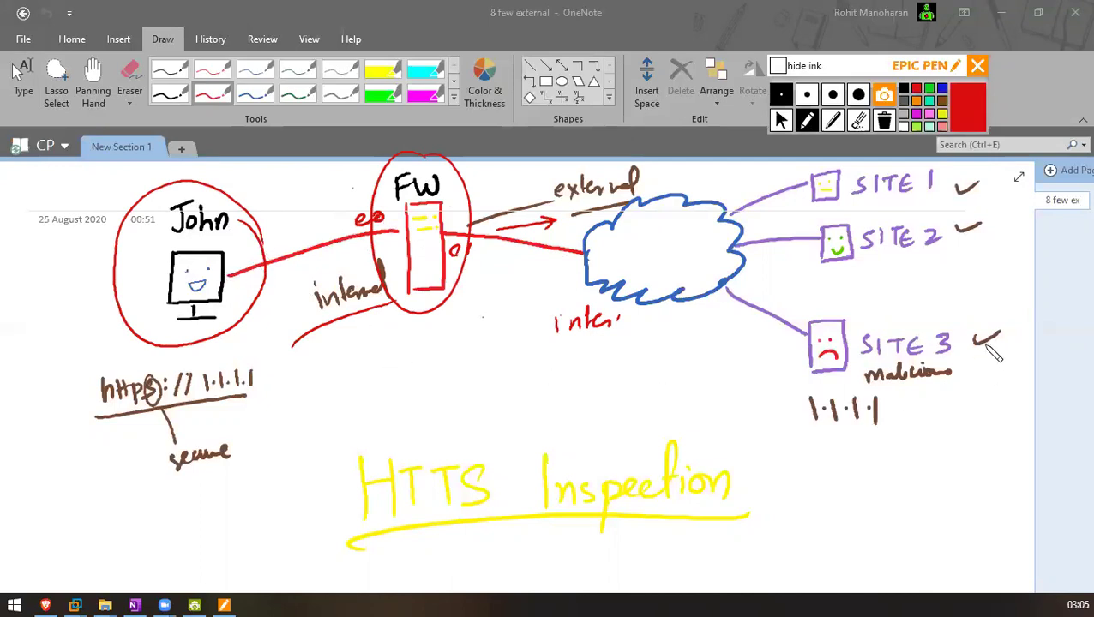
{"action": "mouse_move", "coordinate": [984, 305]}
{"action": "left_mouse_down"}
{"action": "mouse_move", "coordinate": [897, 302]}
{"action": "mouse_move", "coordinate": [836, 461]}
{"action": "mouse_move", "coordinate": [986, 306]}
{"action": "left_mouse_up"}
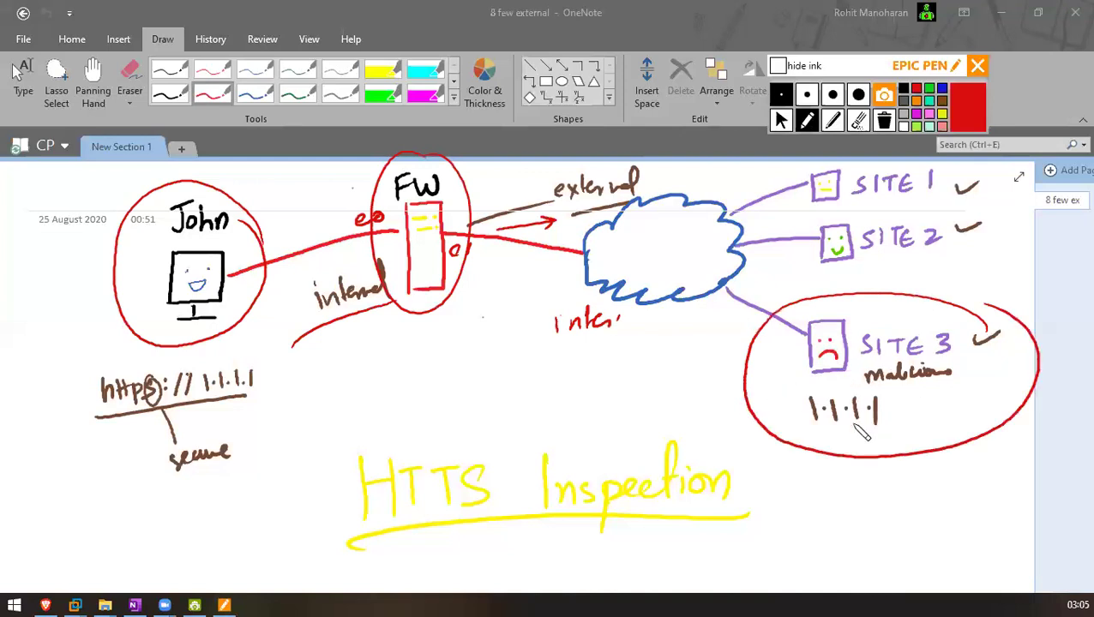
{"action": "left_click_drag", "start_coordinate": [813, 429], "coordinate": [889, 430]}
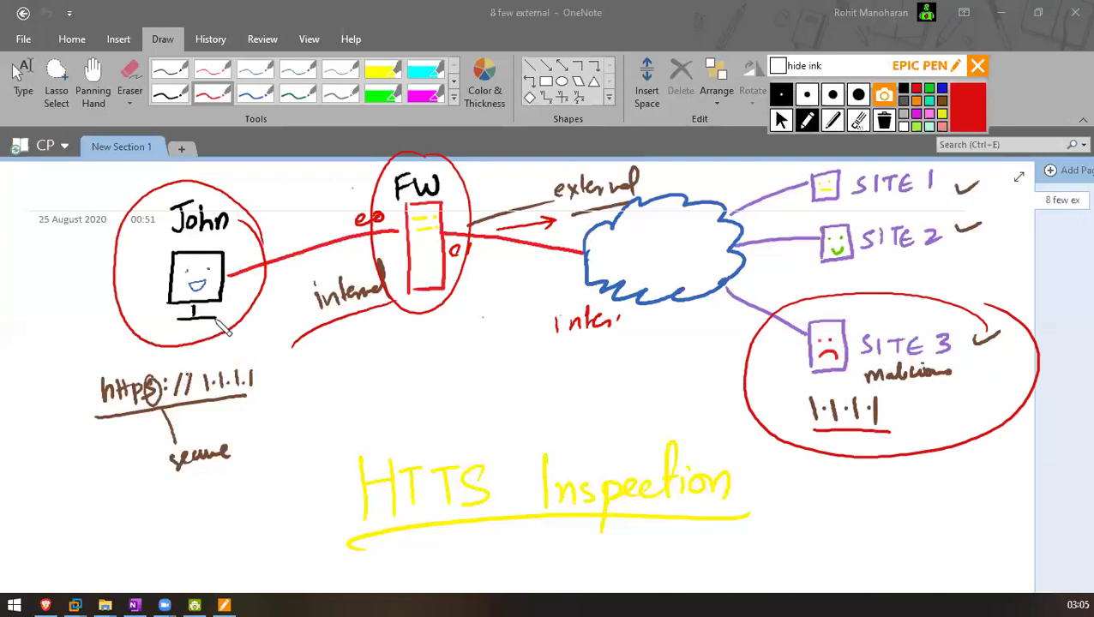
Draw a curved red arrow from the client computer to the https address, with an Enter symbol after the address
{"action": "mouse_move", "coordinate": [124, 306]}
{"action": "left_mouse_down"}
{"action": "mouse_move", "coordinate": [54, 370]}
{"action": "mouse_move", "coordinate": [79, 398]}
{"action": "mouse_move", "coordinate": [73, 384]}
{"action": "left_mouse_up"}
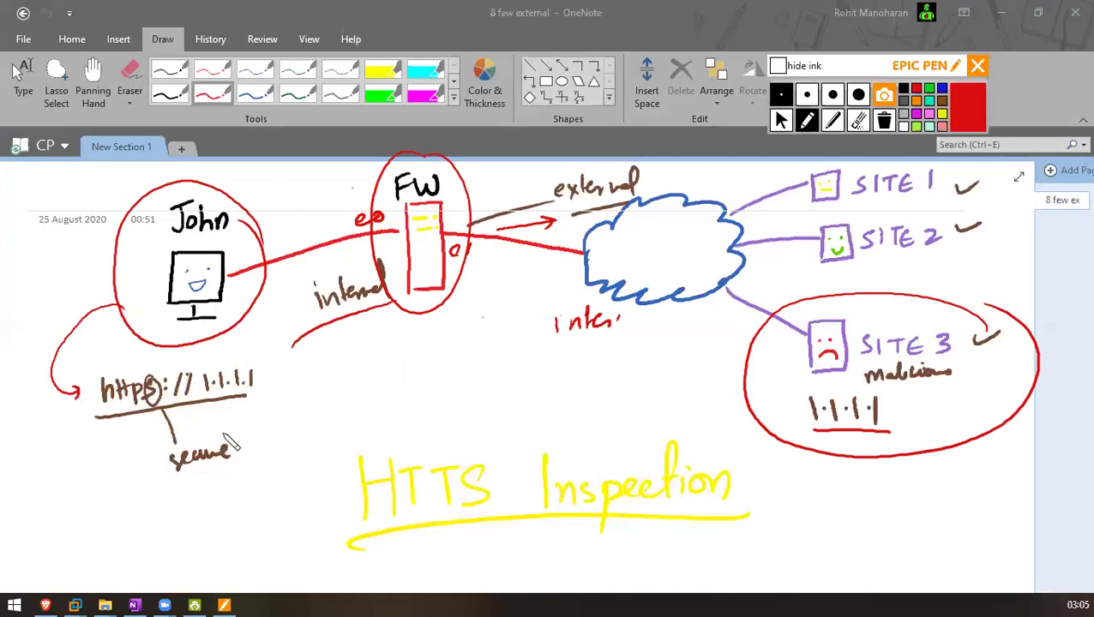
{"action": "left_click_drag", "start_coordinate": [283, 370], "coordinate": [271, 391]}
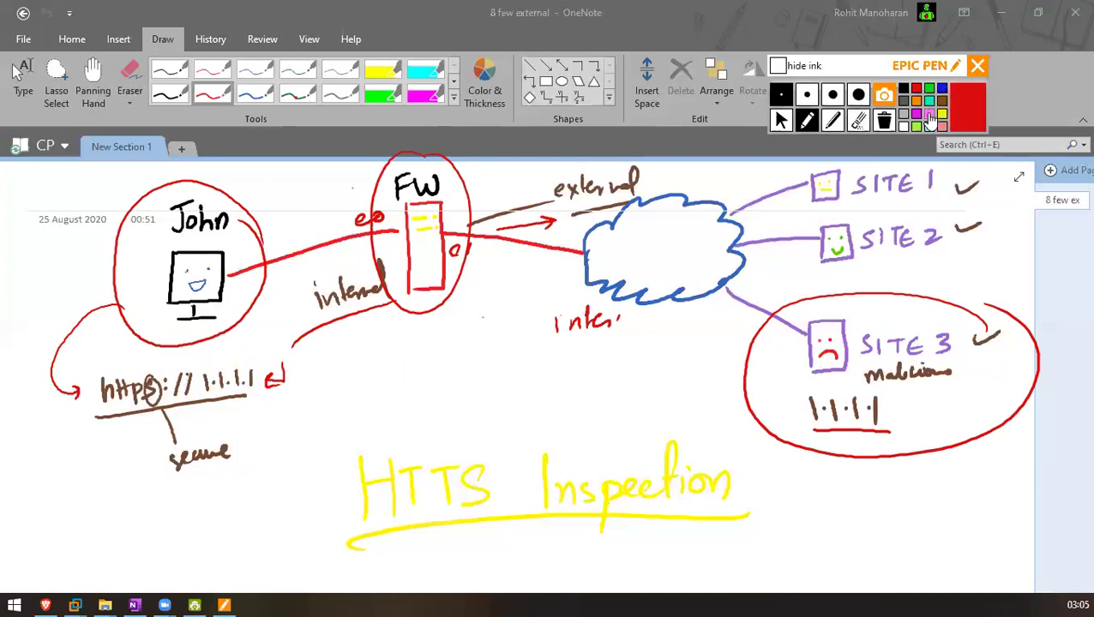
Draw pink arrows from the client through the firewall to Site 3, and write an underlined 443 beneath the https address
{"action": "left_click", "coordinate": [916, 113]}
{"action": "left_click_drag", "start_coordinate": [268, 304], "coordinate": [377, 259]}
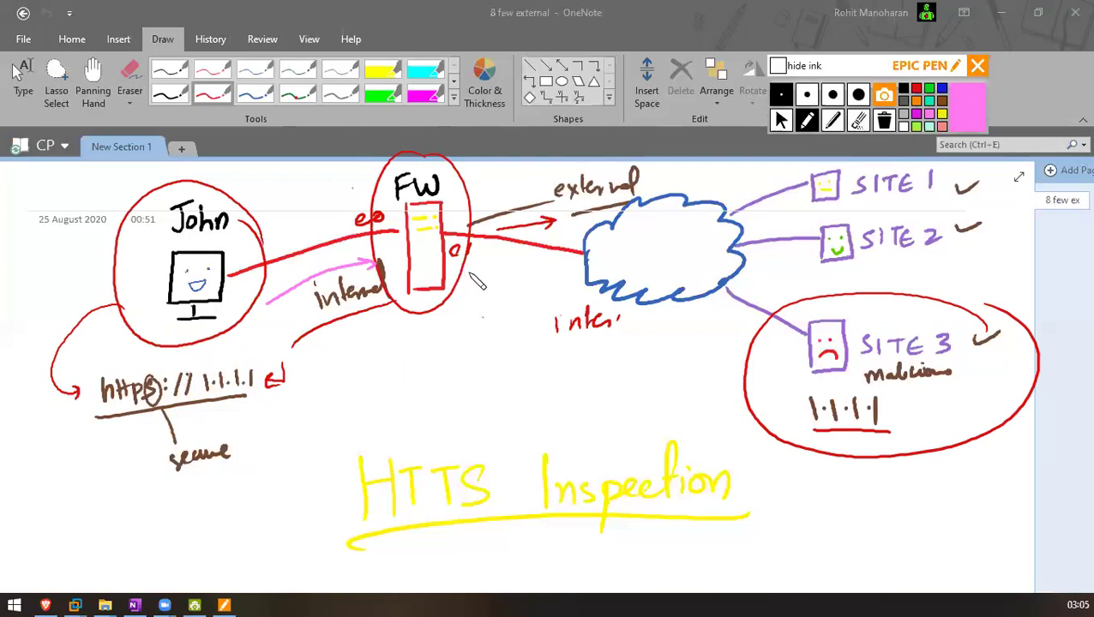
{"action": "left_click_drag", "start_coordinate": [465, 272], "coordinate": [570, 300]}
{"action": "mouse_move", "coordinate": [672, 324]}
{"action": "left_mouse_down"}
{"action": "mouse_move", "coordinate": [780, 363]}
{"action": "mouse_move", "coordinate": [745, 365]}
{"action": "left_mouse_up"}
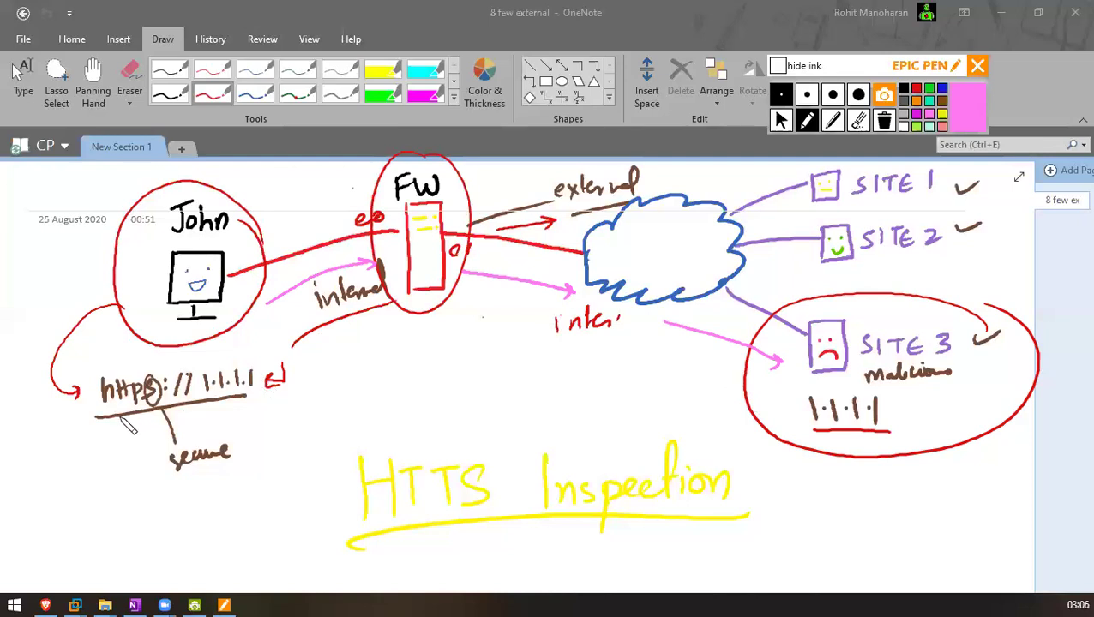
{"action": "mouse_move", "coordinate": [93, 440]}
{"action": "left_mouse_down"}
{"action": "mouse_move", "coordinate": [144, 432]}
{"action": "mouse_move", "coordinate": [114, 470]}
{"action": "mouse_move", "coordinate": [139, 468]}
{"action": "left_mouse_up"}
{"action": "left_click_drag", "start_coordinate": [107, 484], "coordinate": [160, 472]}
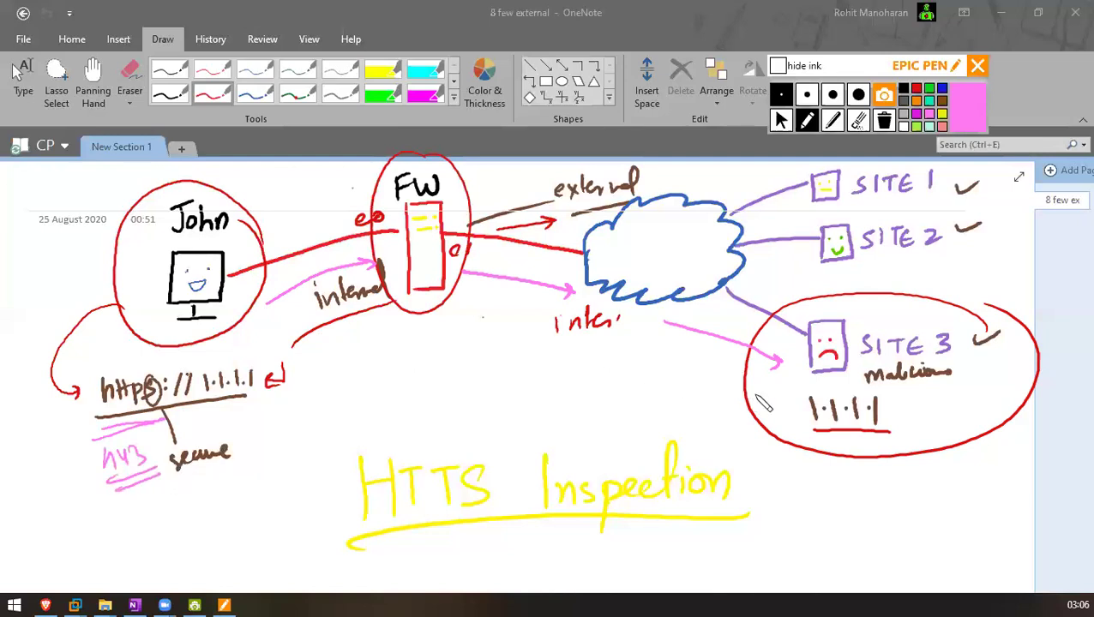
Draw pink return arrows from Site 3 back to the client, and write "inspect" beneath the firewall with an arrow to it
{"action": "left_click_drag", "start_coordinate": [780, 395], "coordinate": [611, 341]}
{"action": "mouse_move", "coordinate": [530, 307]}
{"action": "left_mouse_down"}
{"action": "mouse_move", "coordinate": [471, 302]}
{"action": "mouse_move", "coordinate": [486, 309]}
{"action": "left_mouse_up"}
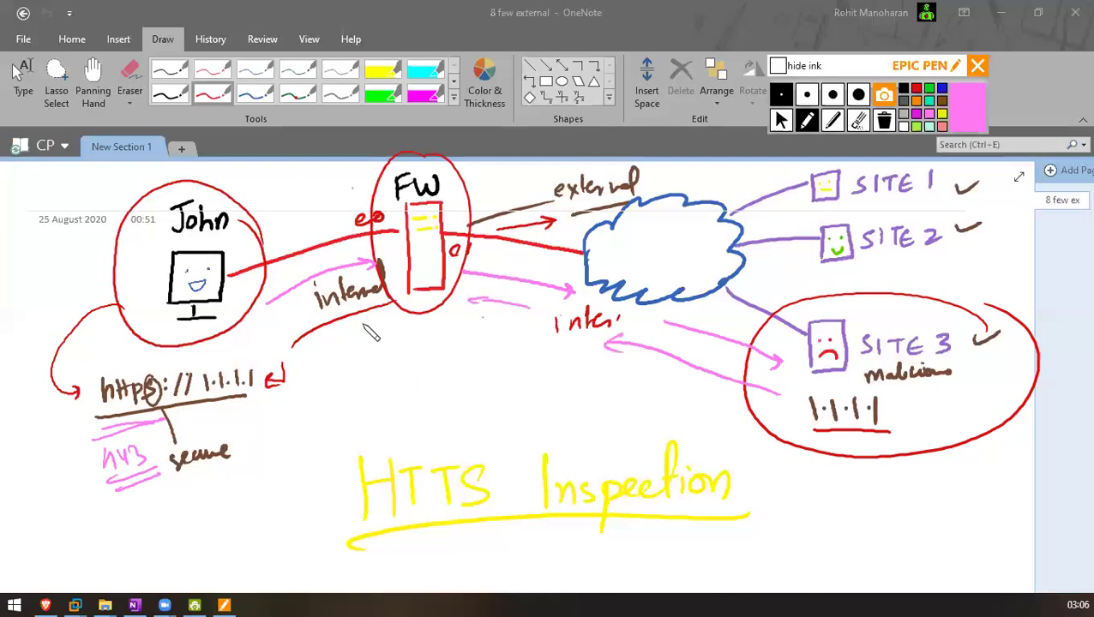
{"action": "mouse_move", "coordinate": [310, 345]}
{"action": "left_mouse_down"}
{"action": "mouse_move", "coordinate": [367, 322]}
{"action": "mouse_move", "coordinate": [300, 345]}
{"action": "left_mouse_up"}
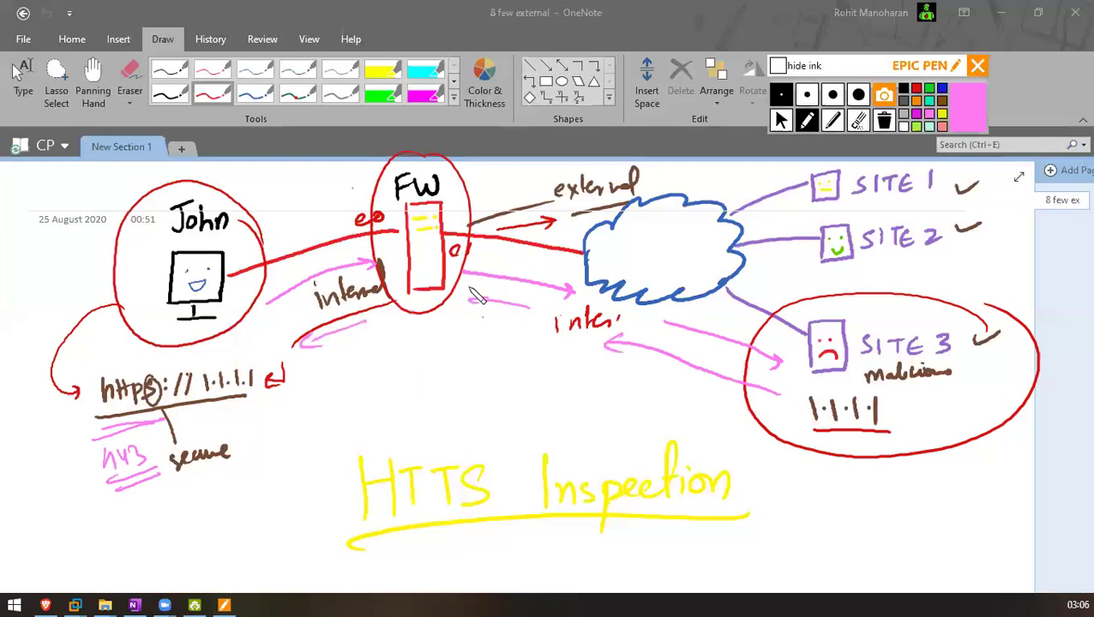
{"action": "left_click_drag", "start_coordinate": [428, 315], "coordinate": [445, 349]}
{"action": "mouse_move", "coordinate": [430, 391]}
{"action": "left_mouse_down"}
{"action": "mouse_move", "coordinate": [471, 388]}
{"action": "mouse_move", "coordinate": [505, 366]}
{"action": "left_mouse_up"}
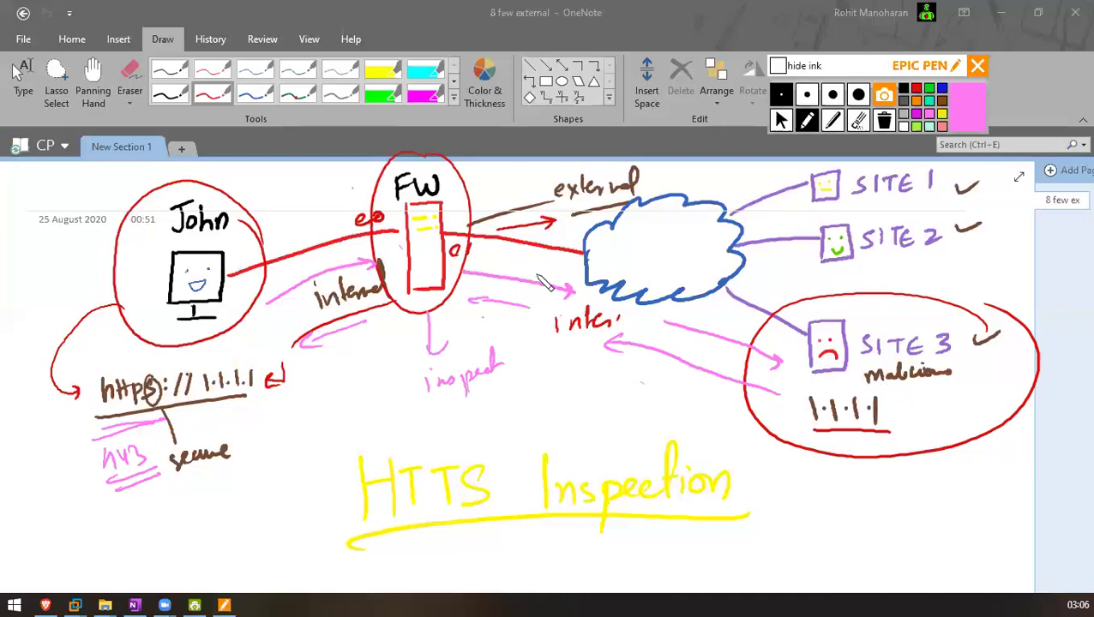
Clear all the pen annotations and circle the HTTS Inspection title in pink
{"action": "left_click", "coordinate": [858, 121]}
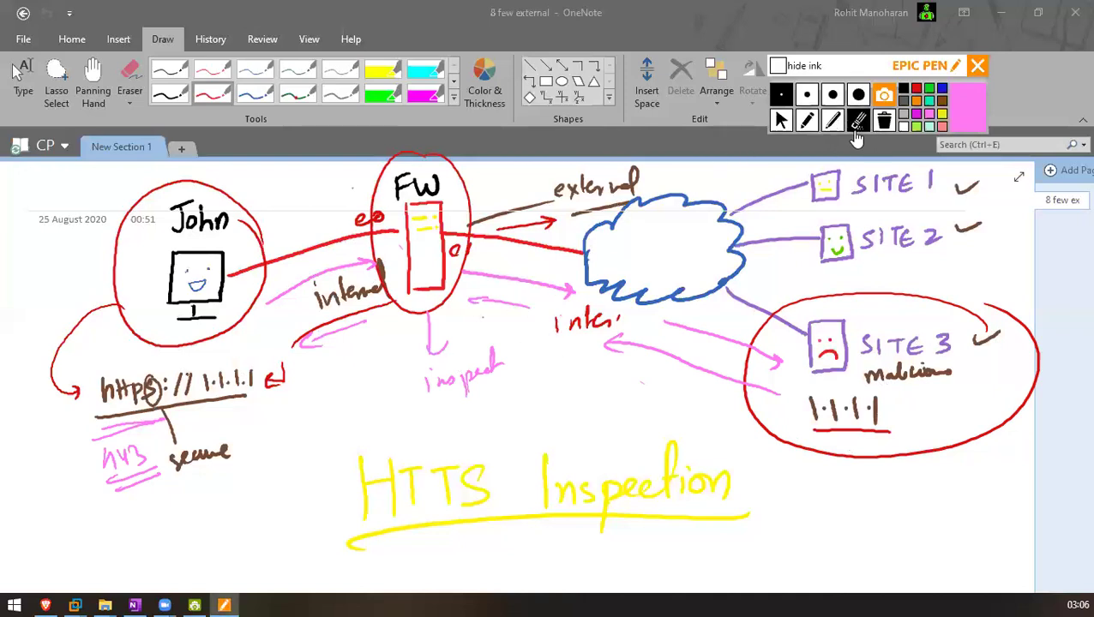
{"action": "left_click", "coordinate": [883, 121]}
{"action": "left_click", "coordinate": [807, 120]}
{"action": "mouse_move", "coordinate": [690, 394]}
{"action": "left_mouse_down"}
{"action": "mouse_move", "coordinate": [434, 566]}
{"action": "mouse_move", "coordinate": [751, 441]}
{"action": "left_mouse_up"}
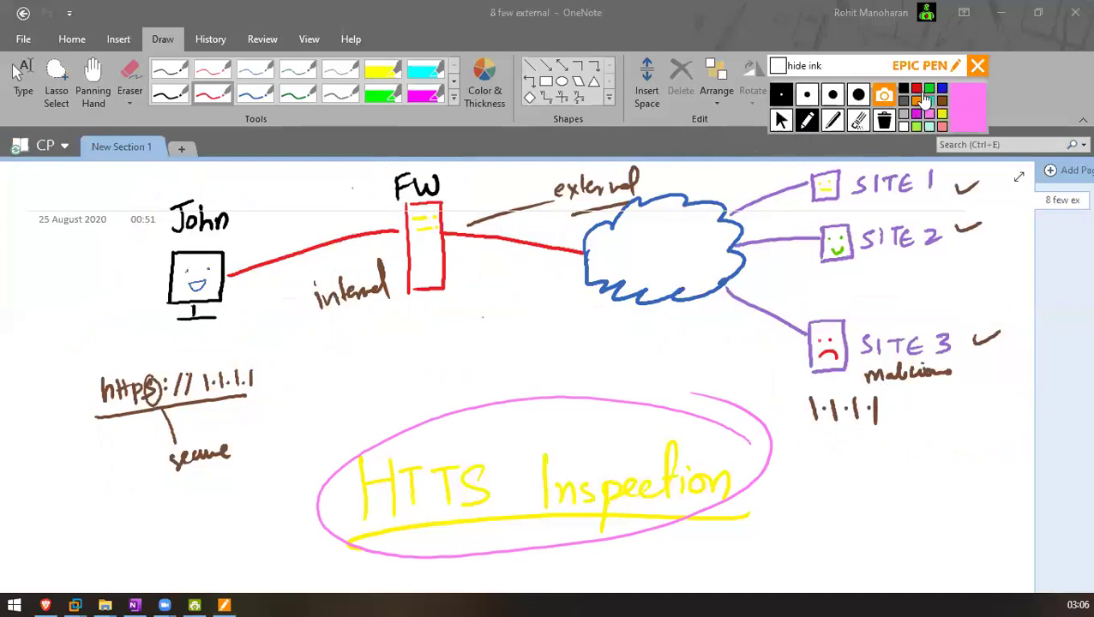
Draw red two-headed arrows between client and firewall and between firewall and Site 3, plus a return arrow from Site 3
{"action": "left_click", "coordinate": [916, 89]}
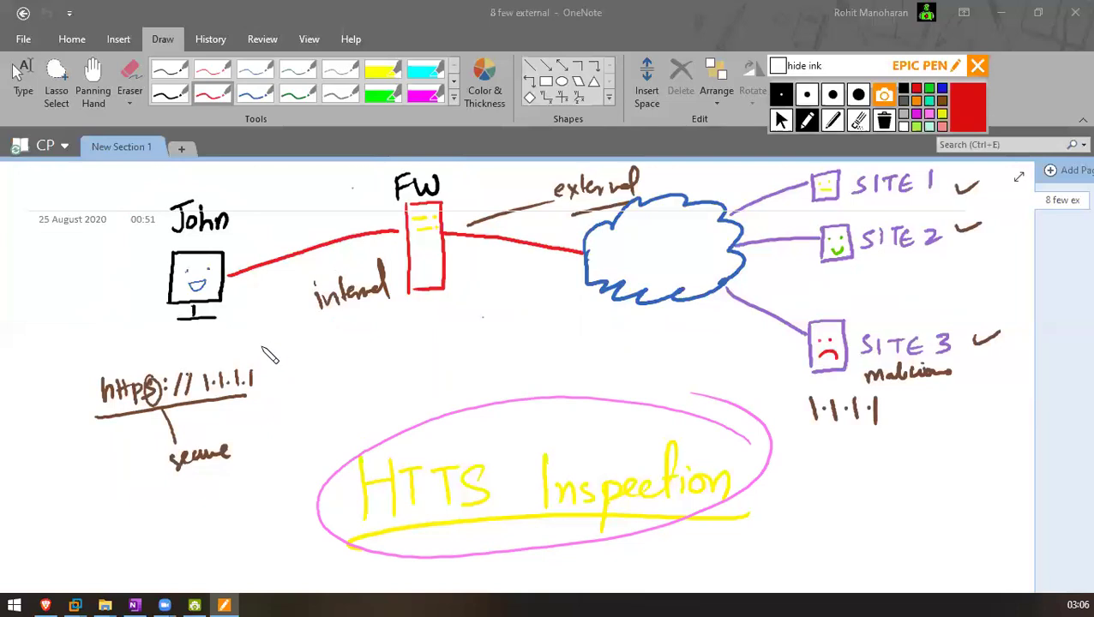
{"action": "left_click_drag", "start_coordinate": [248, 354], "coordinate": [394, 320]}
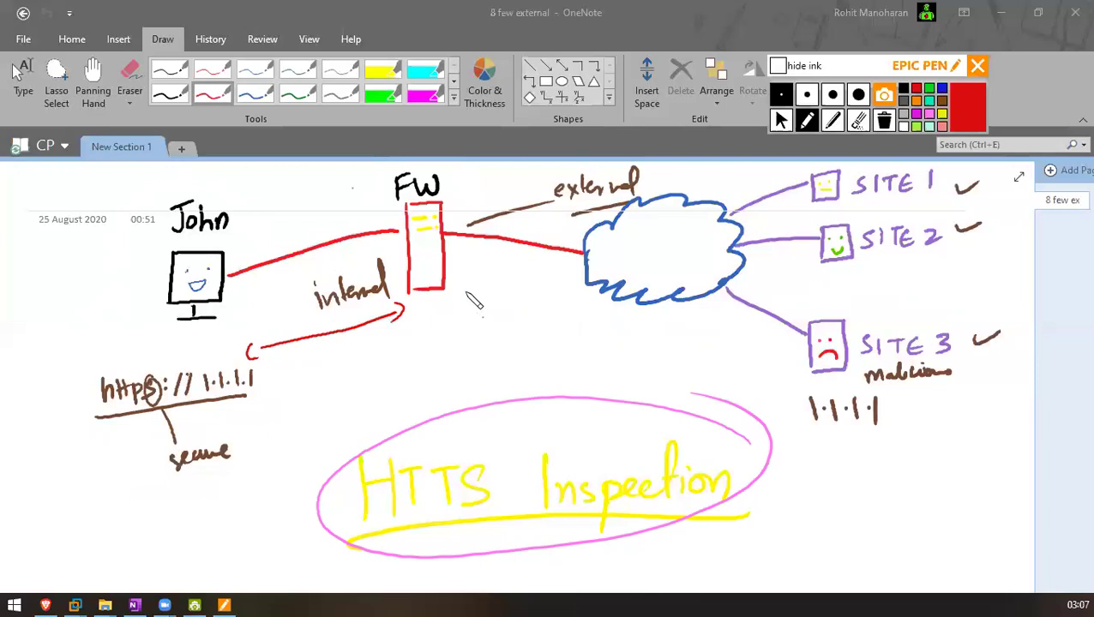
{"action": "mouse_move", "coordinate": [460, 288]}
{"action": "left_mouse_down"}
{"action": "mouse_move", "coordinate": [756, 347]}
{"action": "mouse_move", "coordinate": [743, 362]}
{"action": "left_mouse_up"}
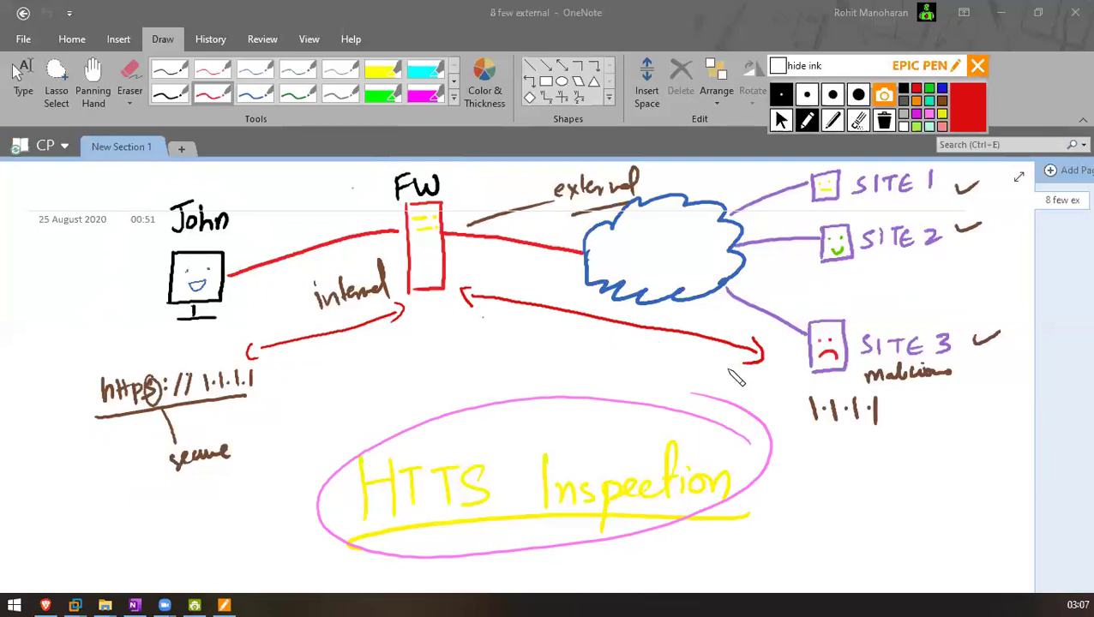
{"action": "left_click_drag", "start_coordinate": [727, 367], "coordinate": [677, 352]}
{"action": "mouse_move", "coordinate": [525, 330]}
{"action": "left_mouse_down"}
{"action": "mouse_move", "coordinate": [485, 324]}
{"action": "mouse_move", "coordinate": [497, 331]}
{"action": "left_mouse_up"}
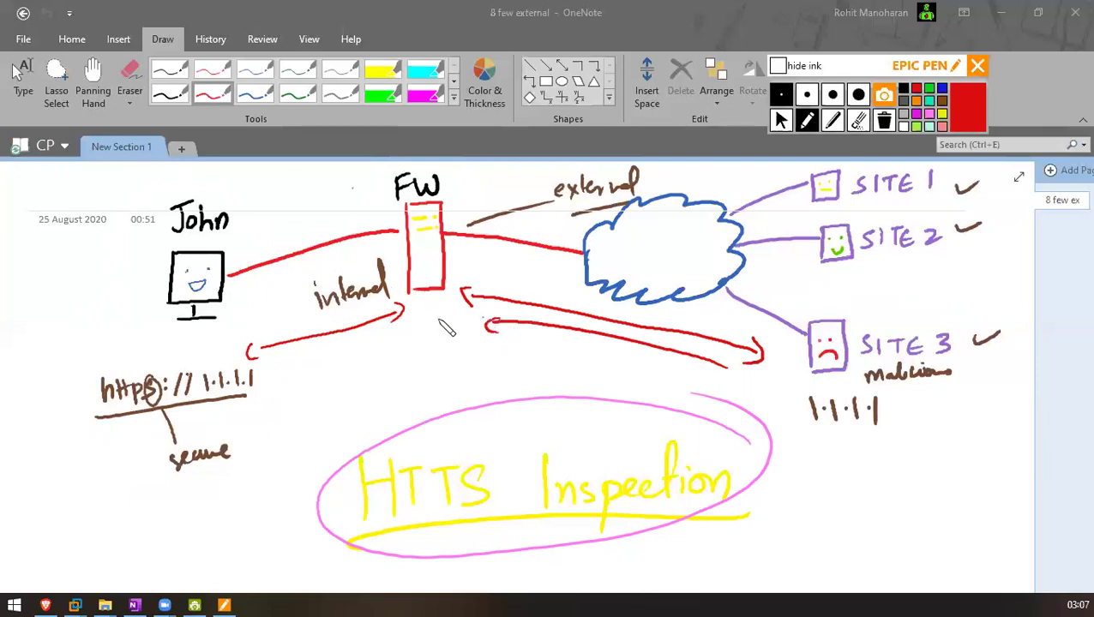
Write and underline "decrypt" in red below the firewall, and draw a return arrow from there to the client side
{"action": "mouse_move", "coordinate": [433, 302]}
{"action": "left_mouse_down"}
{"action": "mouse_move", "coordinate": [432, 328]}
{"action": "mouse_move", "coordinate": [440, 317]}
{"action": "mouse_move", "coordinate": [428, 364]}
{"action": "mouse_move", "coordinate": [450, 353]}
{"action": "mouse_move", "coordinate": [490, 358]}
{"action": "mouse_move", "coordinate": [490, 377]}
{"action": "mouse_move", "coordinate": [519, 353]}
{"action": "left_mouse_up"}
{"action": "left_click_drag", "start_coordinate": [437, 382], "coordinate": [529, 370]}
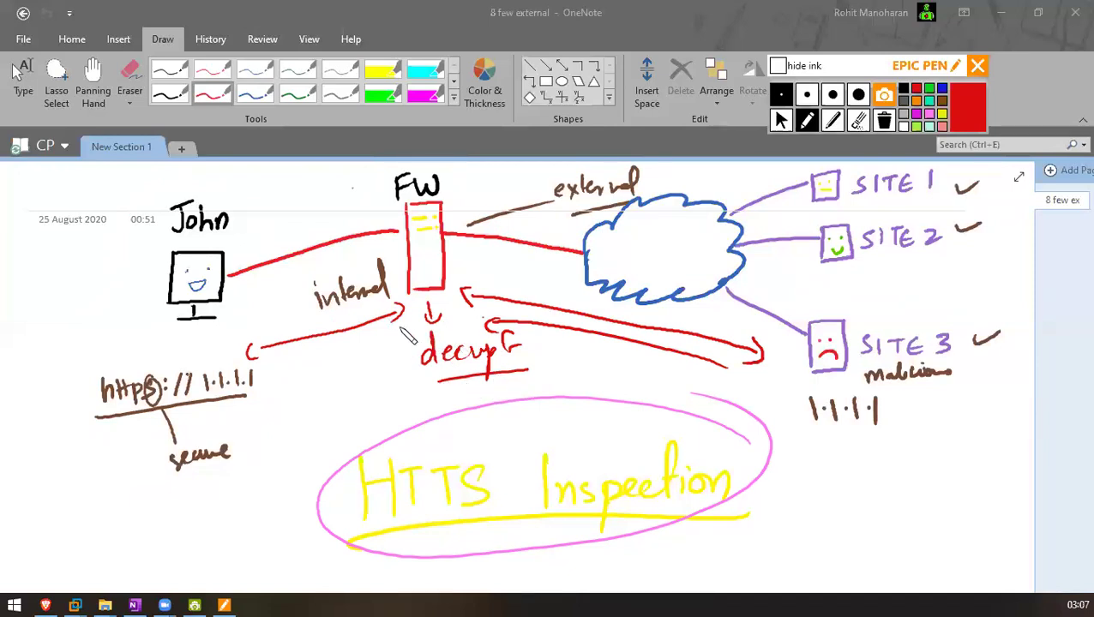
{"action": "left_click_drag", "start_coordinate": [401, 327], "coordinate": [266, 375]}
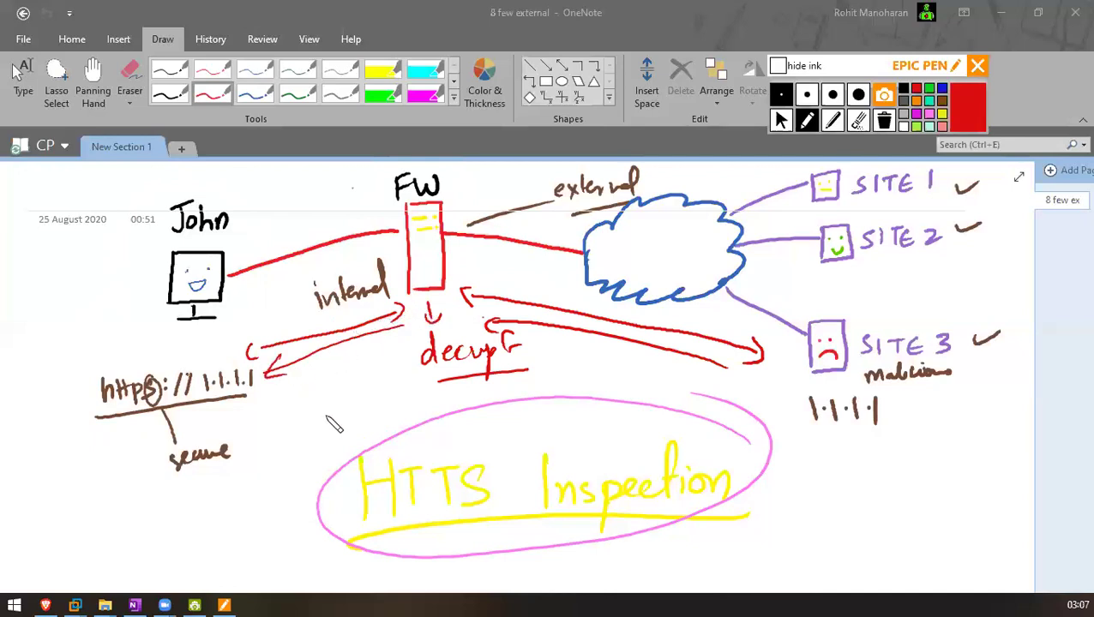
Draw a long two-headed red curve beneath "decrypt", and sketch a box around the word joined to the firewall
{"action": "left_click_drag", "start_coordinate": [300, 426], "coordinate": [678, 396]}
{"action": "left_click_drag", "start_coordinate": [337, 397], "coordinate": [355, 415]}
{"action": "left_click", "coordinate": [806, 121]}
{"action": "mouse_move", "coordinate": [423, 288]}
{"action": "left_mouse_down"}
{"action": "mouse_move", "coordinate": [444, 286]}
{"action": "mouse_move", "coordinate": [437, 374]}
{"action": "left_mouse_up"}
{"action": "left_click_drag", "start_coordinate": [446, 324], "coordinate": [488, 377]}
{"action": "mouse_move", "coordinate": [403, 336]}
{"action": "left_mouse_down"}
{"action": "mouse_move", "coordinate": [397, 377]}
{"action": "mouse_move", "coordinate": [493, 329]}
{"action": "mouse_move", "coordinate": [519, 369]}
{"action": "left_mouse_up"}
{"action": "left_click_drag", "start_coordinate": [428, 338], "coordinate": [510, 331]}
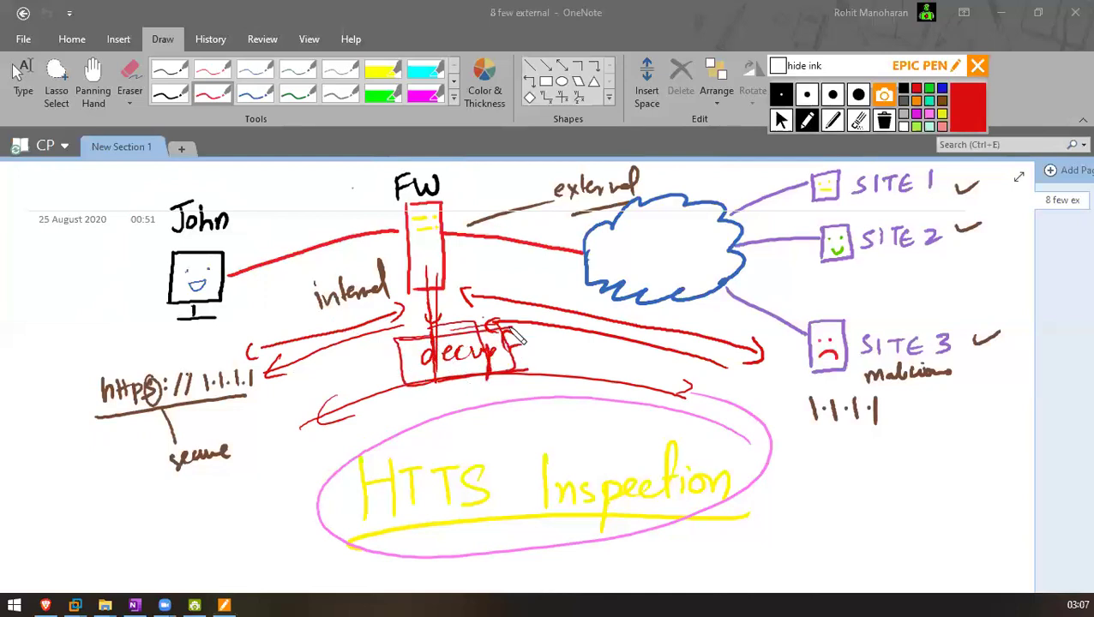
Clear all the pen annotations from the diagram and get the pen ready for writing again
{"action": "left_click", "coordinate": [884, 124]}
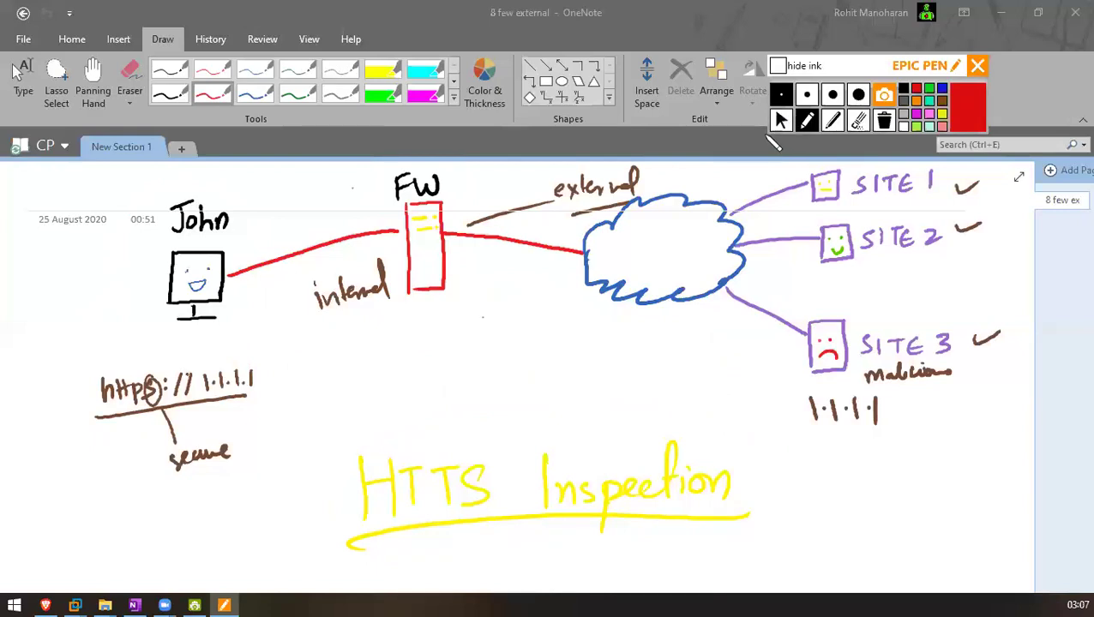
{"action": "left_click", "coordinate": [782, 125]}
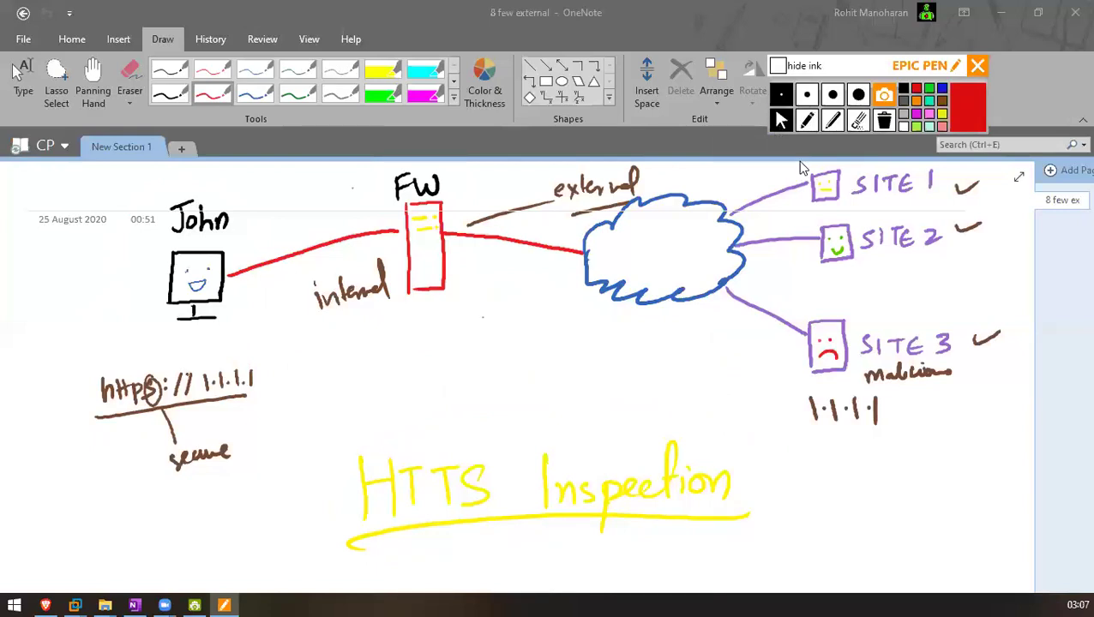
{"action": "left_click", "coordinate": [814, 123]}
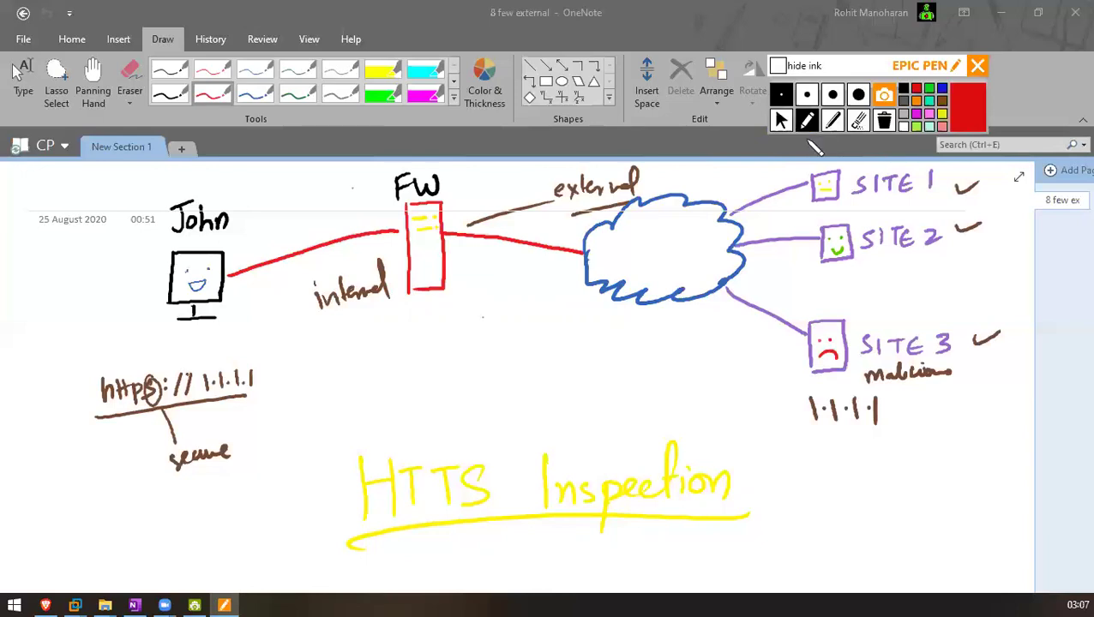
Write a red list numbered 1 to 3 below the firewall, with the heading "Configure" above it
{"action": "mouse_move", "coordinate": [435, 333]}
{"action": "left_mouse_down"}
{"action": "mouse_move", "coordinate": [433, 381]}
{"action": "mouse_move", "coordinate": [447, 383]}
{"action": "mouse_move", "coordinate": [432, 410]}
{"action": "left_mouse_up"}
{"action": "left_click", "coordinate": [445, 346]}
{"action": "left_click", "coordinate": [445, 377]}
{"action": "left_click", "coordinate": [455, 400]}
{"action": "mouse_move", "coordinate": [468, 296]}
{"action": "left_mouse_down"}
{"action": "mouse_move", "coordinate": [470, 320]}
{"action": "mouse_move", "coordinate": [500, 328]}
{"action": "left_mouse_up"}
{"action": "left_click_drag", "start_coordinate": [496, 309], "coordinate": [549, 309]}
Fill in the list with enabling the recommended policy as item 1, enabling HTTPS inspection as item 2, and "We will" as item 3
{"action": "mouse_move", "coordinate": [481, 338]}
{"action": "left_mouse_down"}
{"action": "mouse_move", "coordinate": [476, 349]}
{"action": "mouse_move", "coordinate": [490, 352]}
{"action": "mouse_move", "coordinate": [526, 338]}
{"action": "mouse_move", "coordinate": [639, 341]}
{"action": "mouse_move", "coordinate": [702, 308]}
{"action": "mouse_move", "coordinate": [737, 343]}
{"action": "mouse_move", "coordinate": [691, 324]}
{"action": "left_mouse_up"}
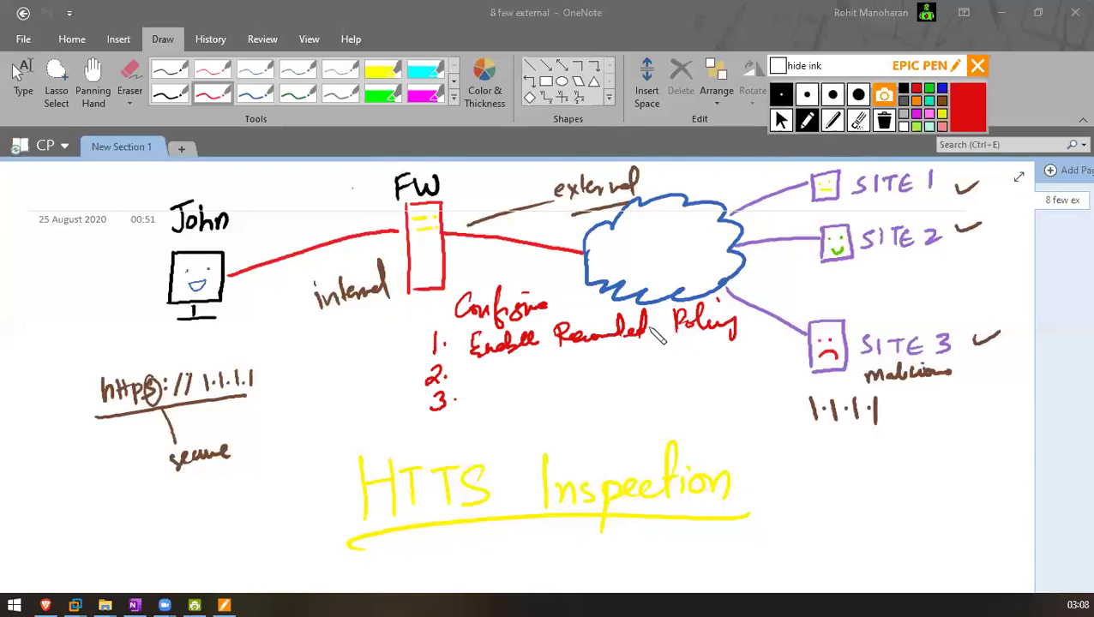
{"action": "mouse_move", "coordinate": [480, 381]}
{"action": "left_mouse_down"}
{"action": "mouse_move", "coordinate": [576, 354]}
{"action": "mouse_move", "coordinate": [665, 361]}
{"action": "mouse_move", "coordinate": [677, 375]}
{"action": "mouse_move", "coordinate": [682, 358]}
{"action": "left_mouse_up"}
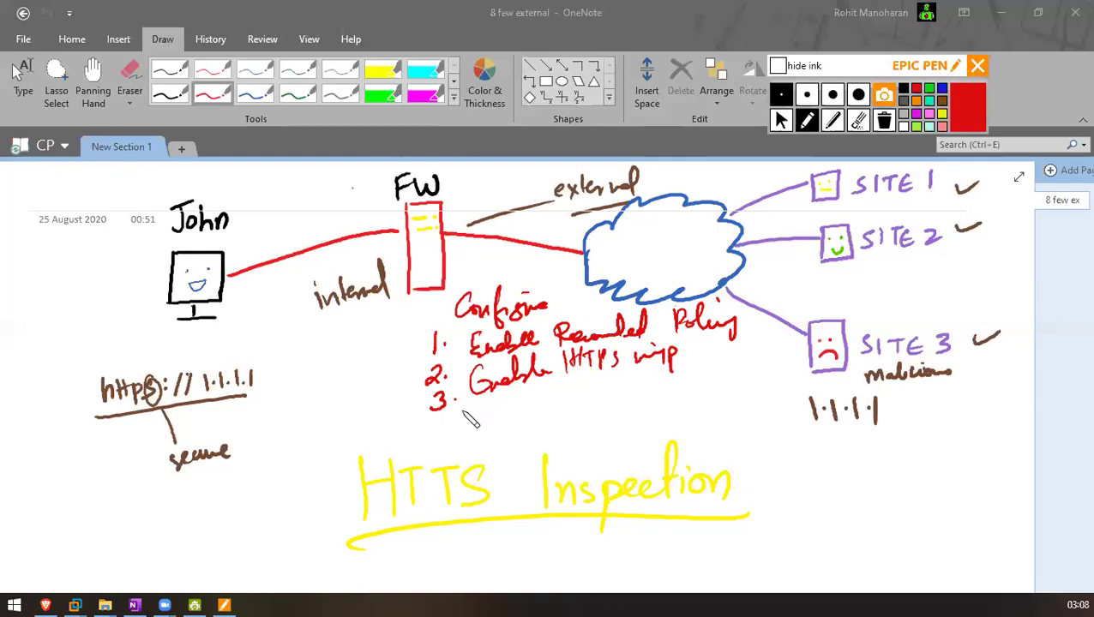
{"action": "mouse_move", "coordinate": [481, 402]}
{"action": "left_mouse_down"}
{"action": "mouse_move", "coordinate": [493, 409]}
{"action": "mouse_move", "coordinate": [588, 396]}
{"action": "left_mouse_up"}
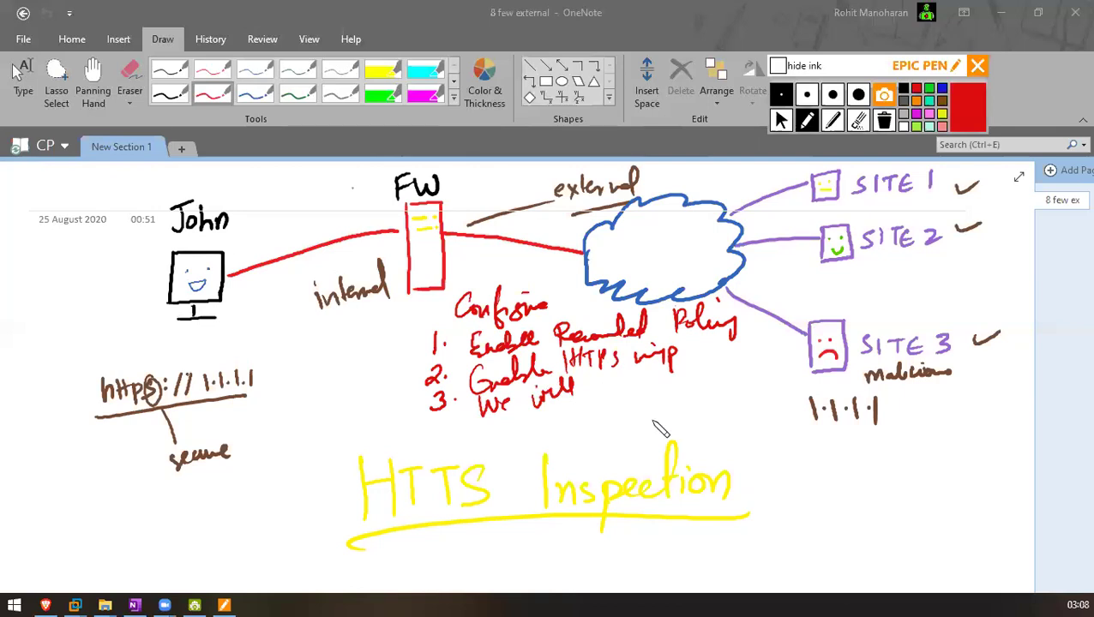
Circle the HTTS Inspection title in red
{"action": "left_click_drag", "start_coordinate": [718, 443], "coordinate": [368, 548]}
{"action": "left_click_drag", "start_coordinate": [739, 535], "coordinate": [591, 426]}
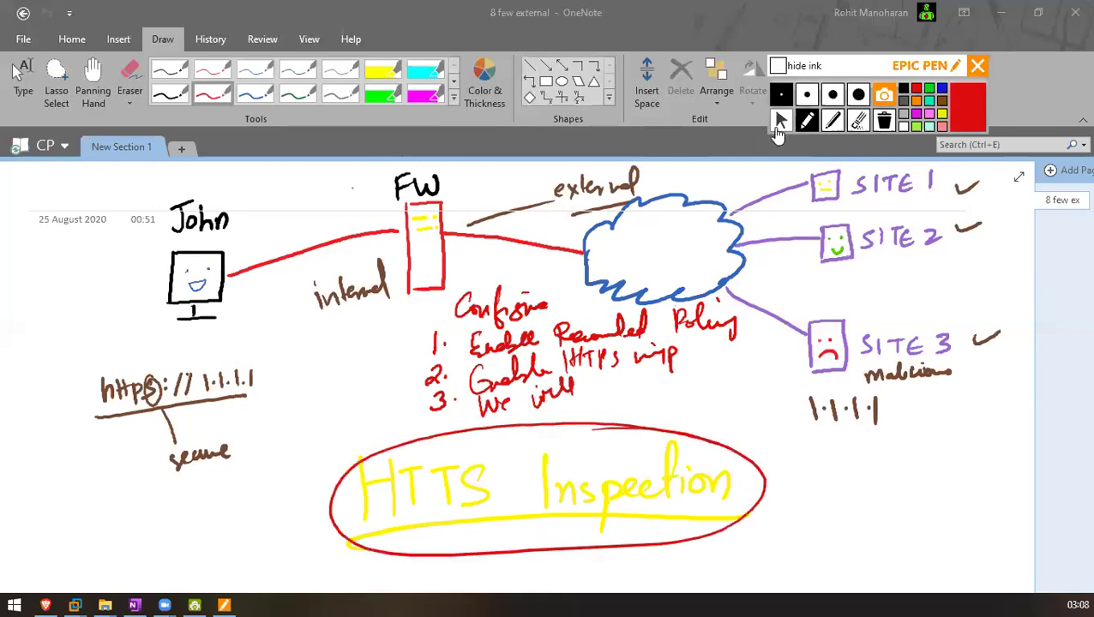
Switch from the pen back to the normal cursor and clear all the annotations from the screen
{"action": "left_click", "coordinate": [780, 120]}
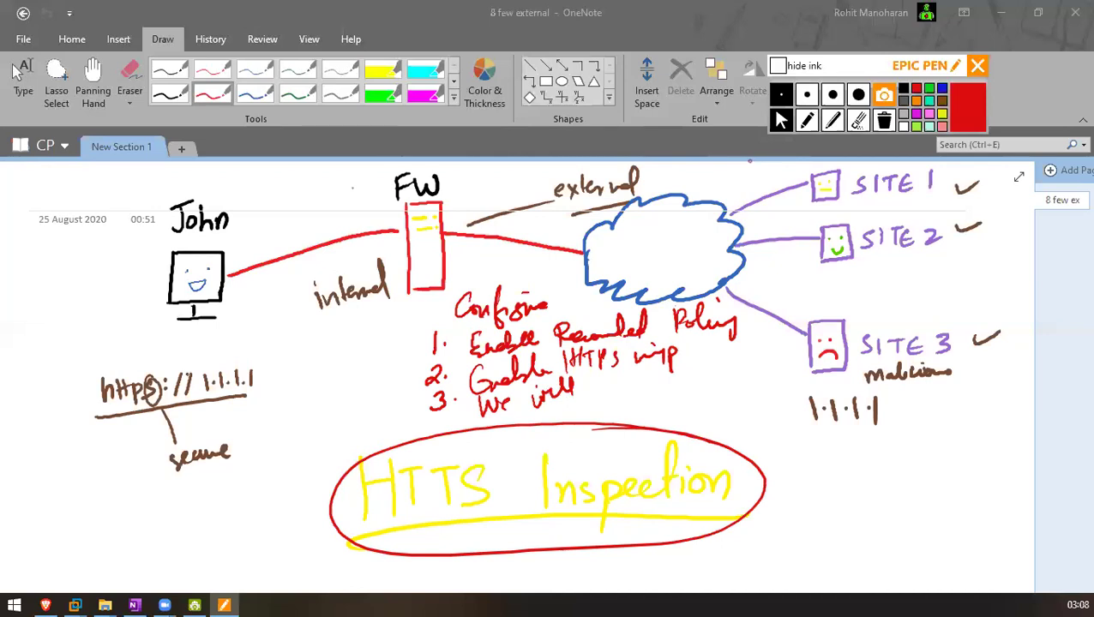
{"action": "left_click", "coordinate": [954, 292]}
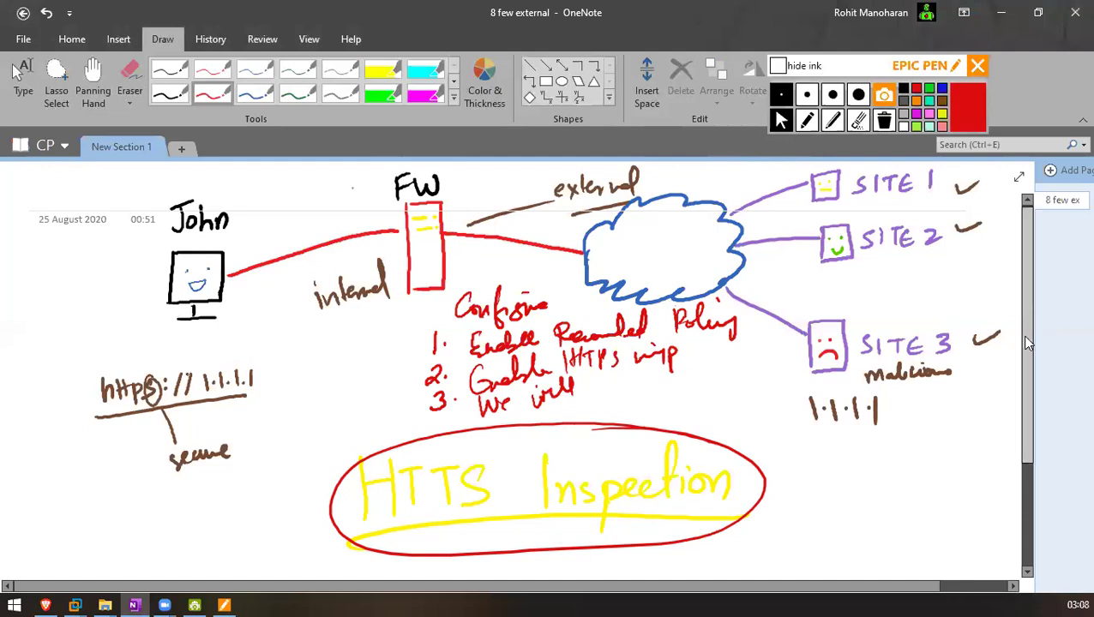
{"action": "scroll", "coordinate": [1013, 303], "scroll_direction": "down", "scroll_amount": 1}
{"action": "left_click", "coordinate": [885, 122]}
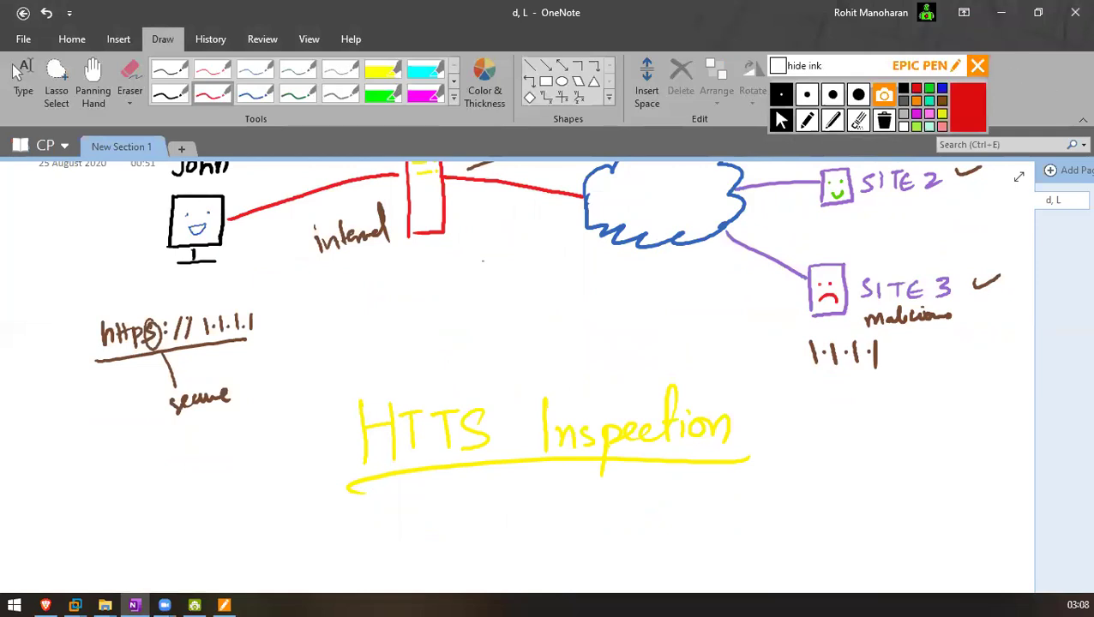
Switch to Check Point SmartConsole and open the shared Inspection Settings of the security policies
{"action": "key", "text": "alt+Tab"}
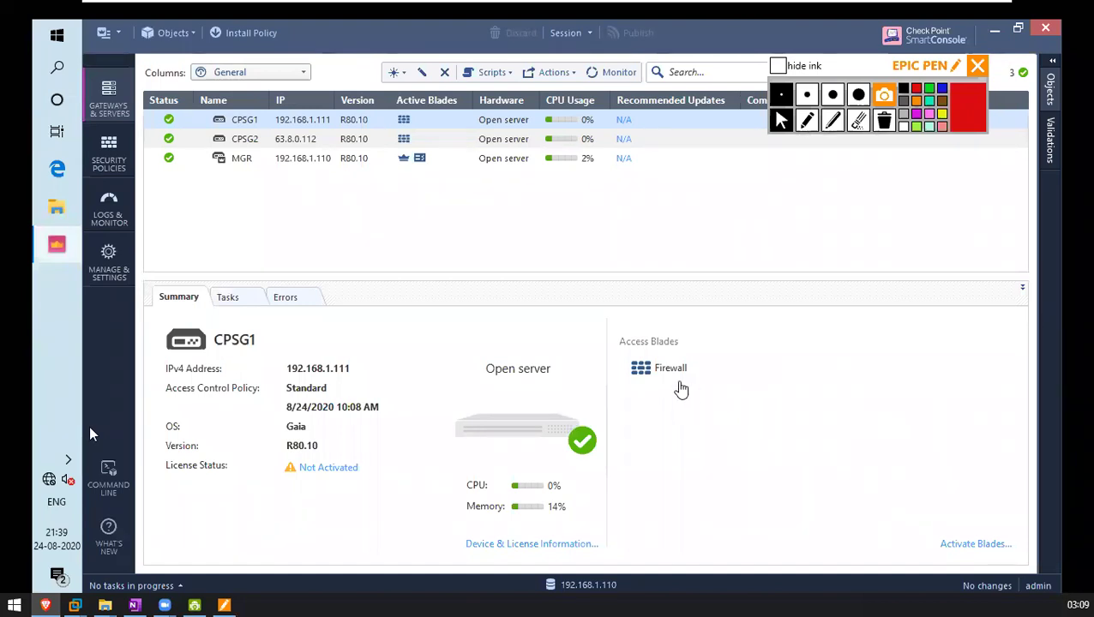
{"action": "left_click", "coordinate": [504, 293]}
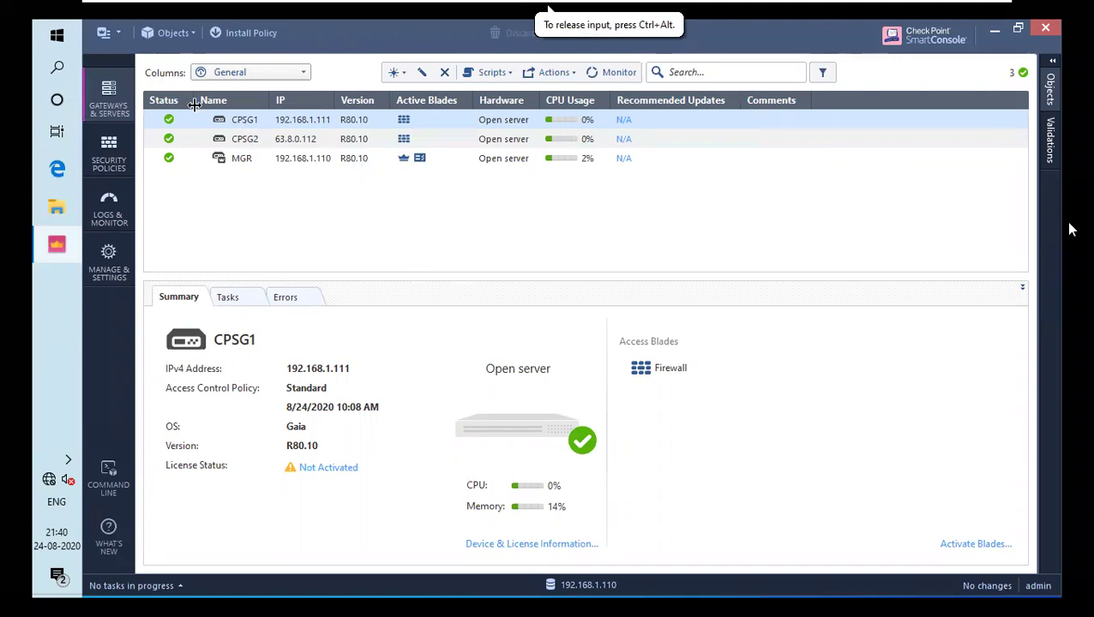
{"action": "key", "text": "ctrl+alt"}
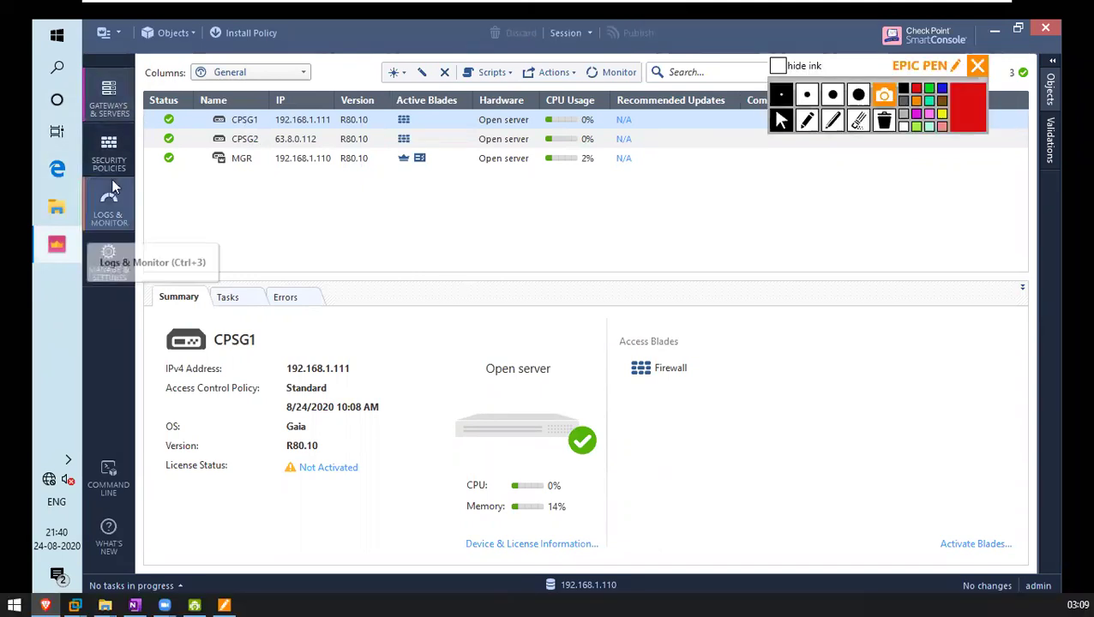
{"action": "left_click", "coordinate": [108, 199]}
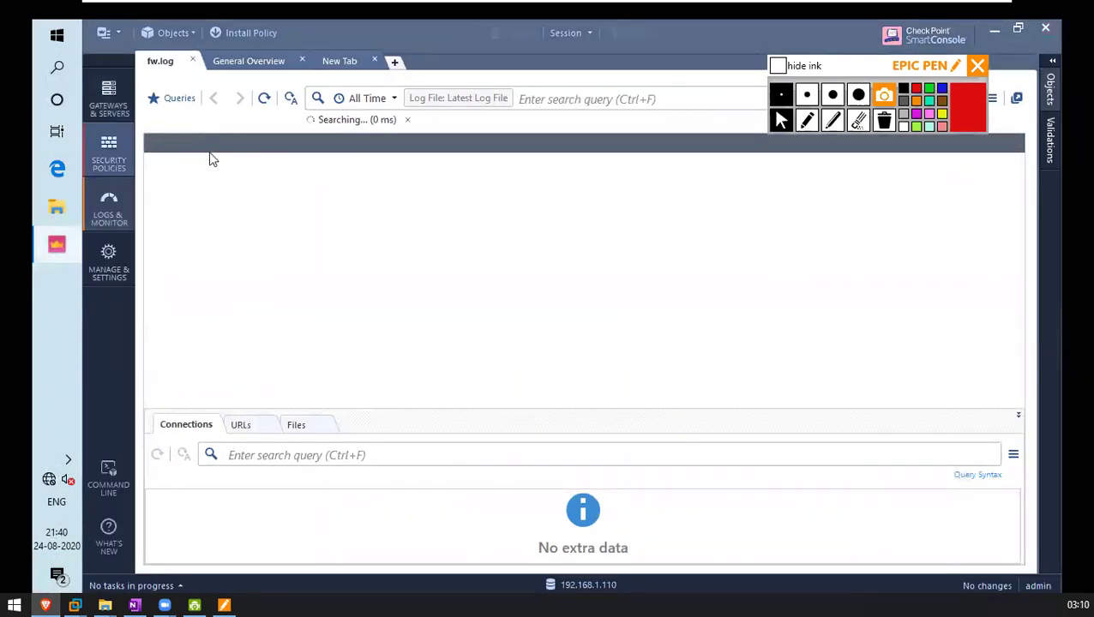
{"action": "left_click", "coordinate": [128, 148]}
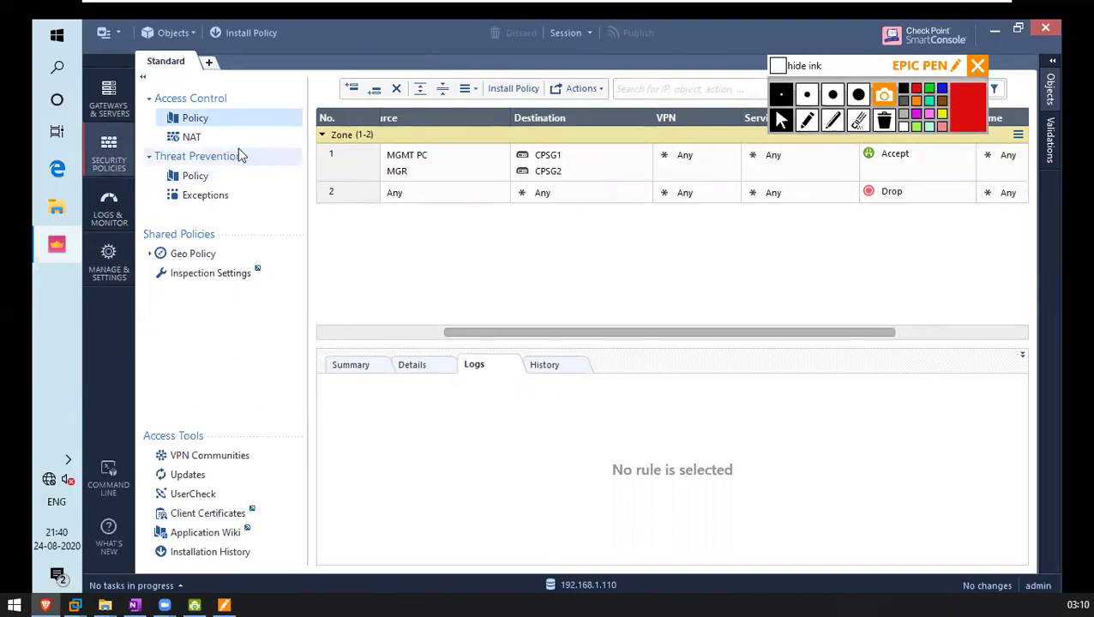
{"action": "left_click", "coordinate": [225, 283]}
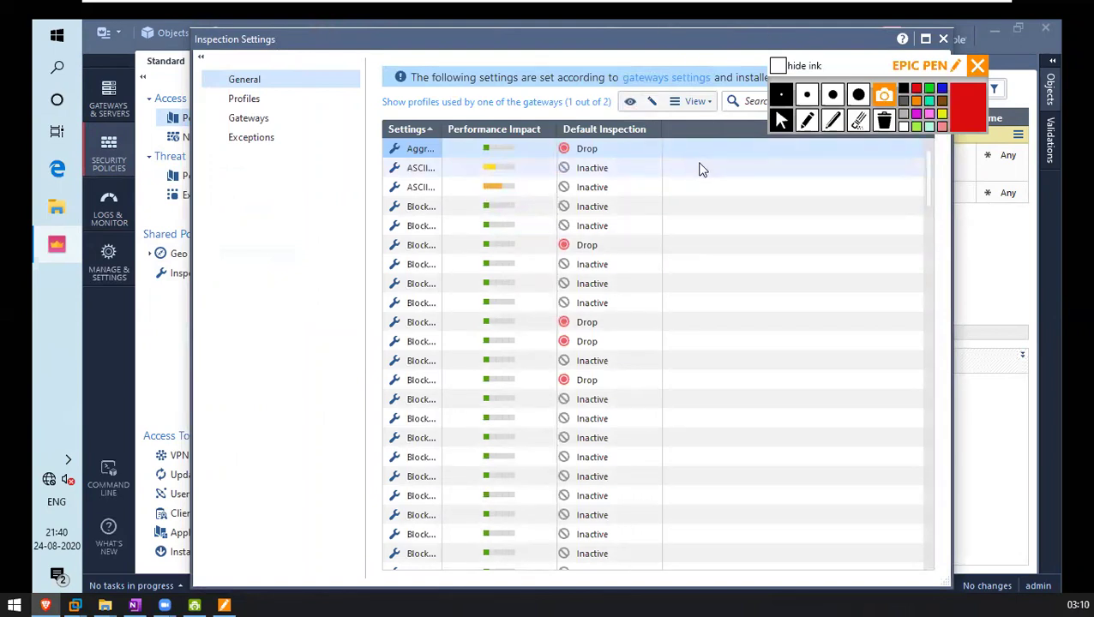
Assign the Recommended Inspection profile to gateway CPSG1 and close the Inspection Settings
{"action": "left_click", "coordinate": [243, 120]}
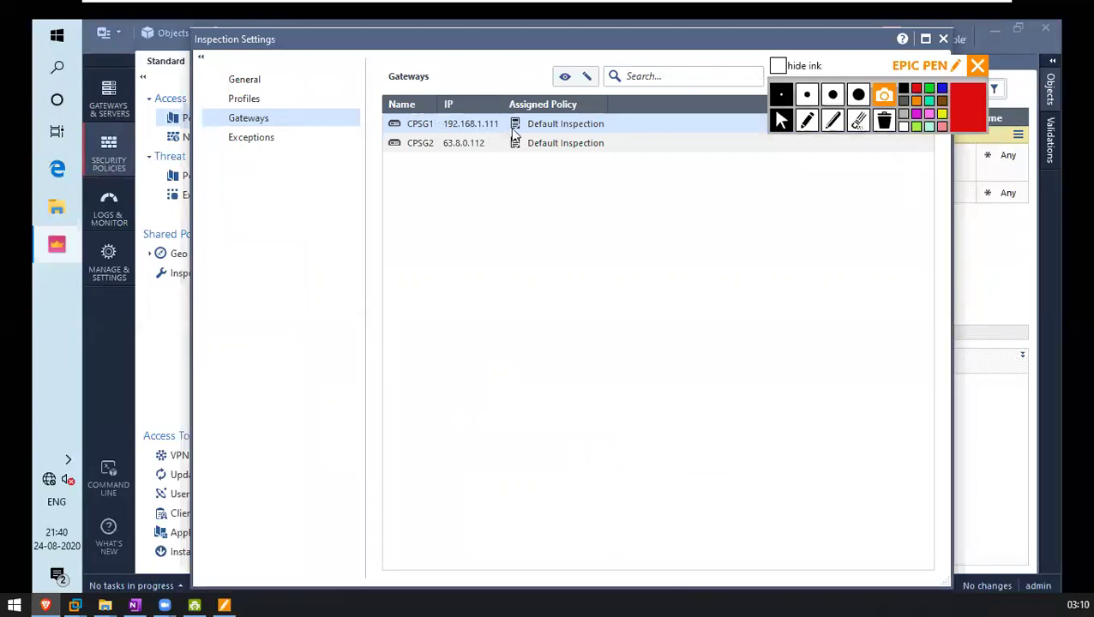
{"action": "double_click", "coordinate": [514, 133]}
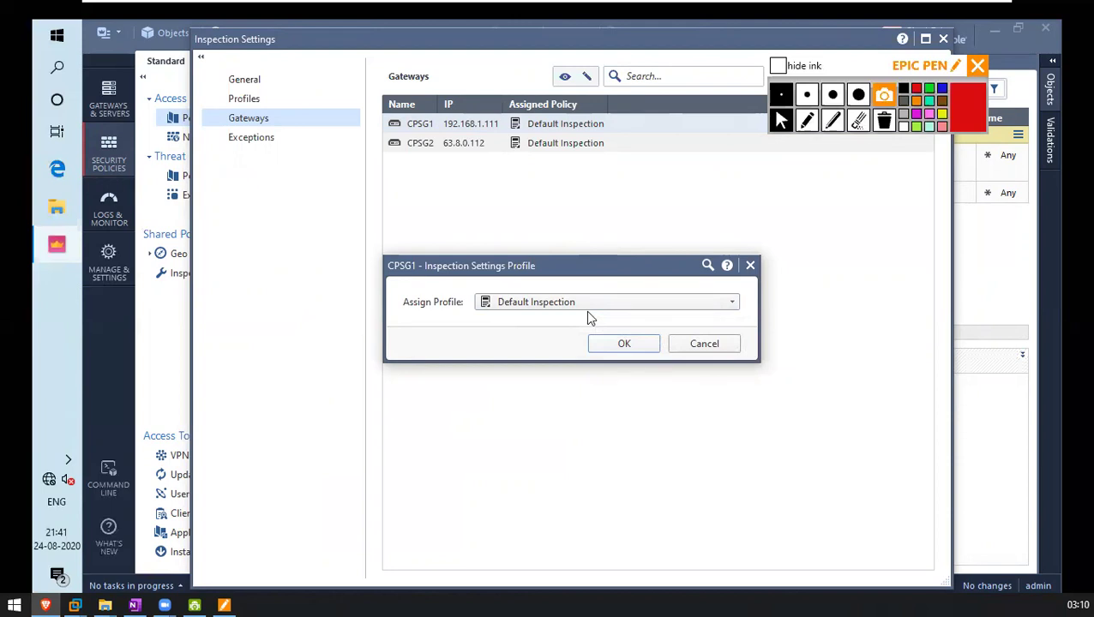
{"action": "left_click", "coordinate": [588, 305]}
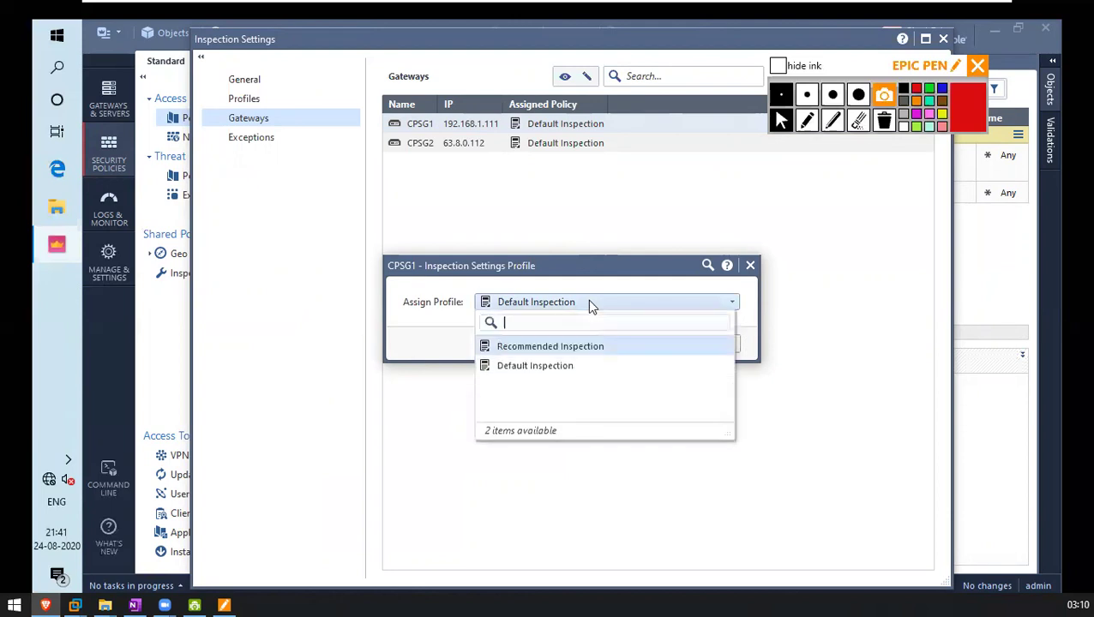
{"action": "left_click", "coordinate": [576, 345]}
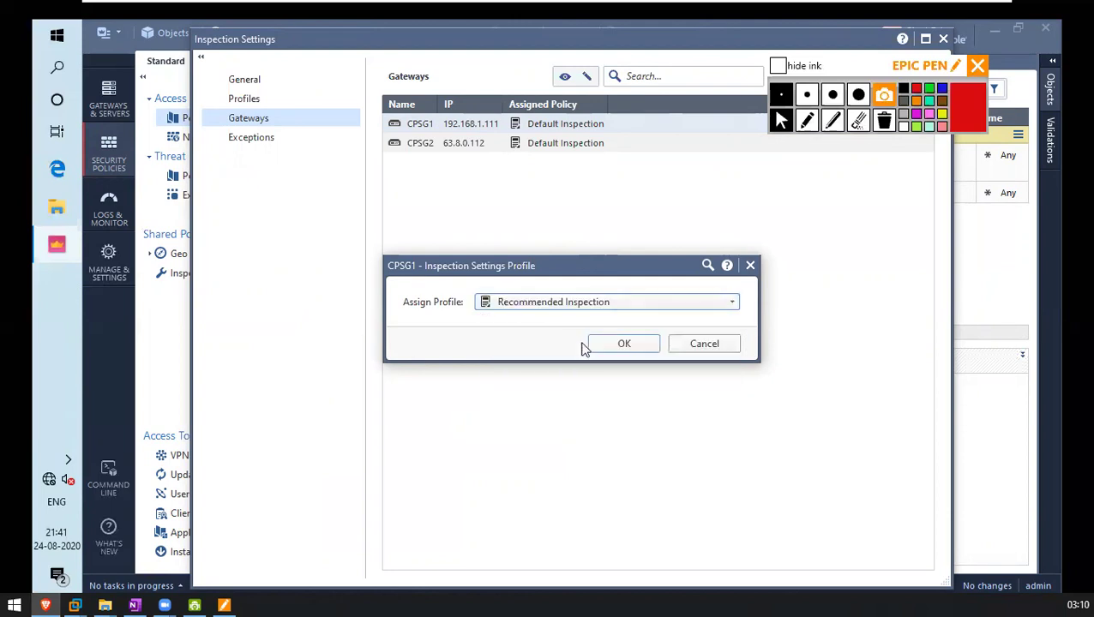
{"action": "left_click", "coordinate": [614, 347]}
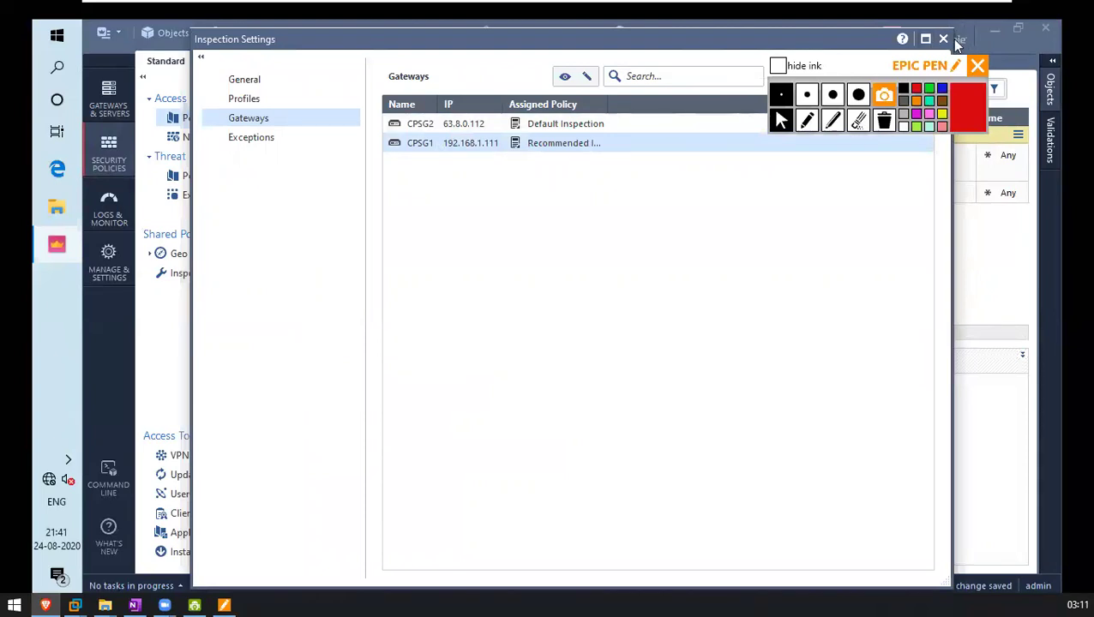
{"action": "left_click", "coordinate": [943, 38]}
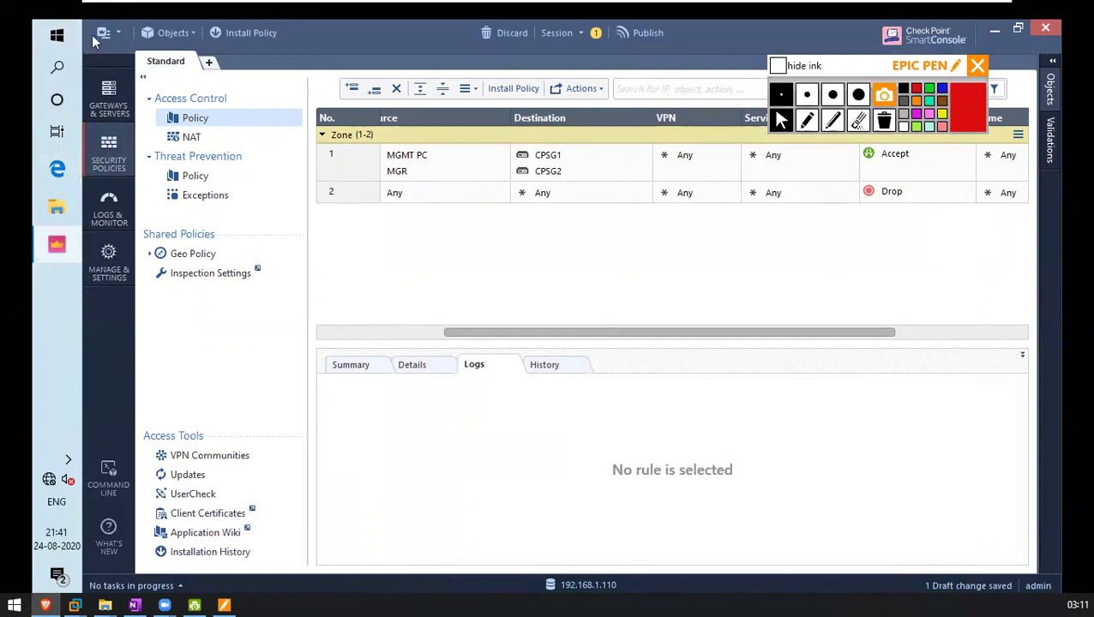
Open the HTTPS Inspection settings of gateway CPSG1 for editing
{"action": "left_click", "coordinate": [131, 121]}
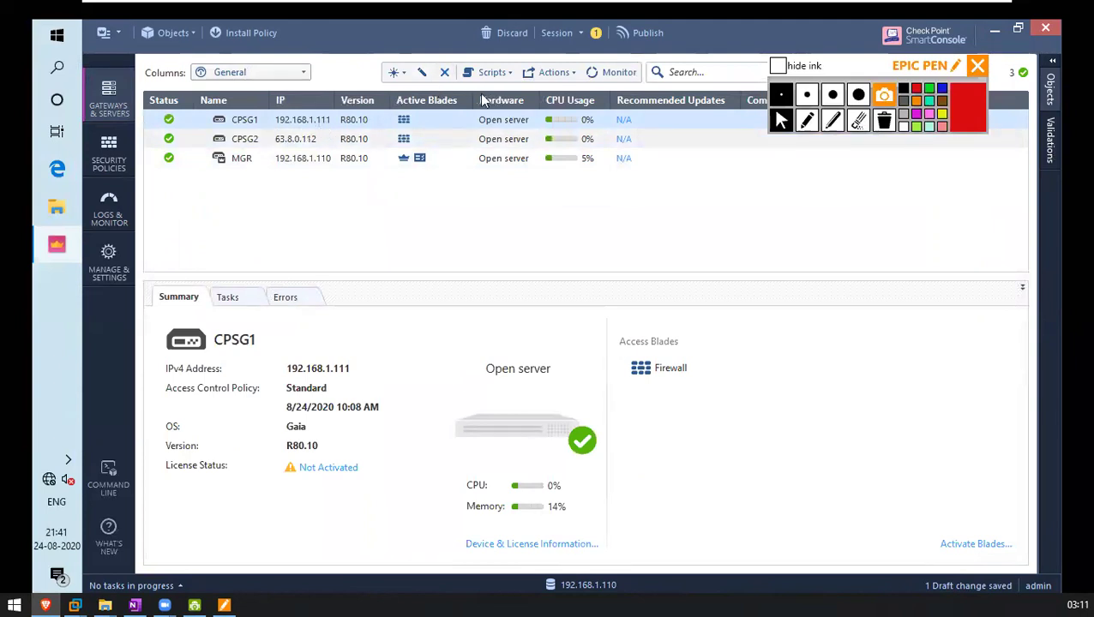
{"action": "left_click", "coordinate": [423, 73]}
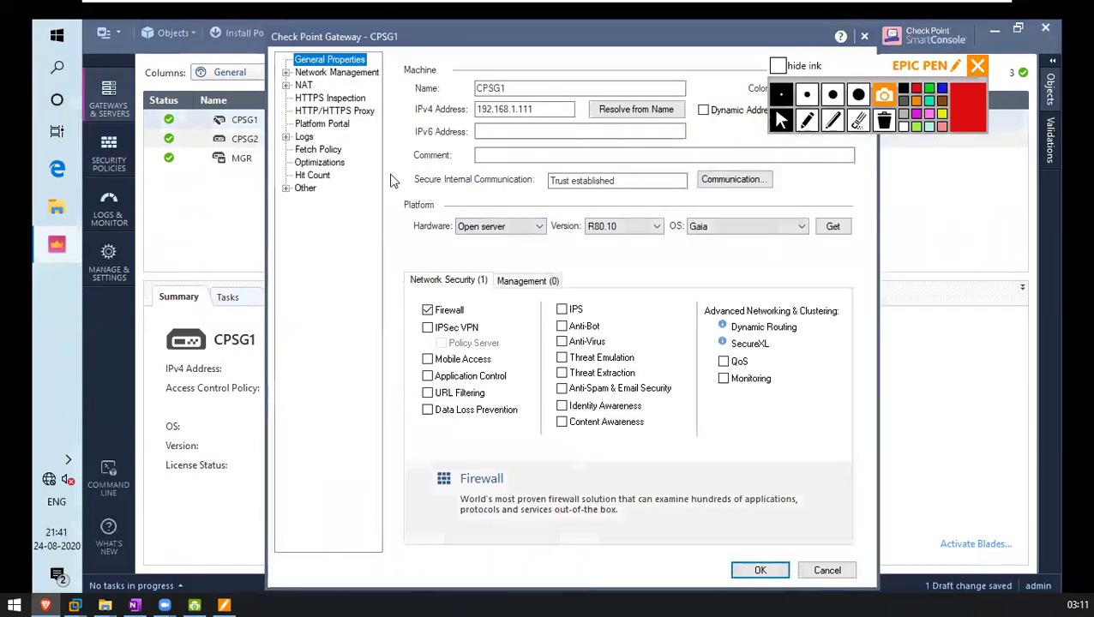
{"action": "left_click", "coordinate": [327, 99]}
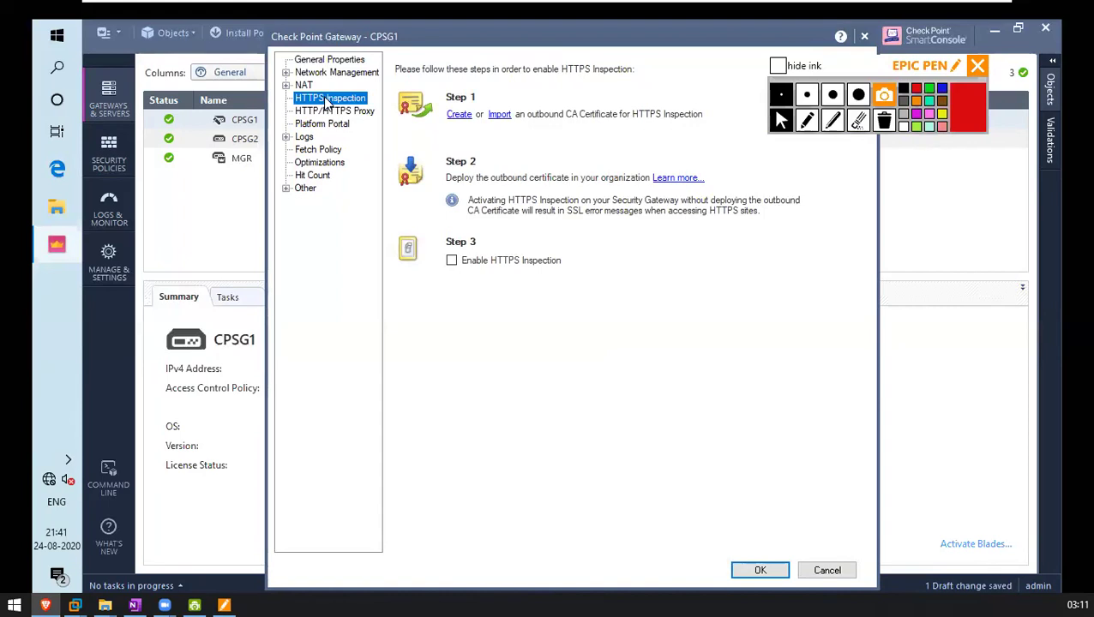
{"action": "left_click", "coordinate": [459, 114]}
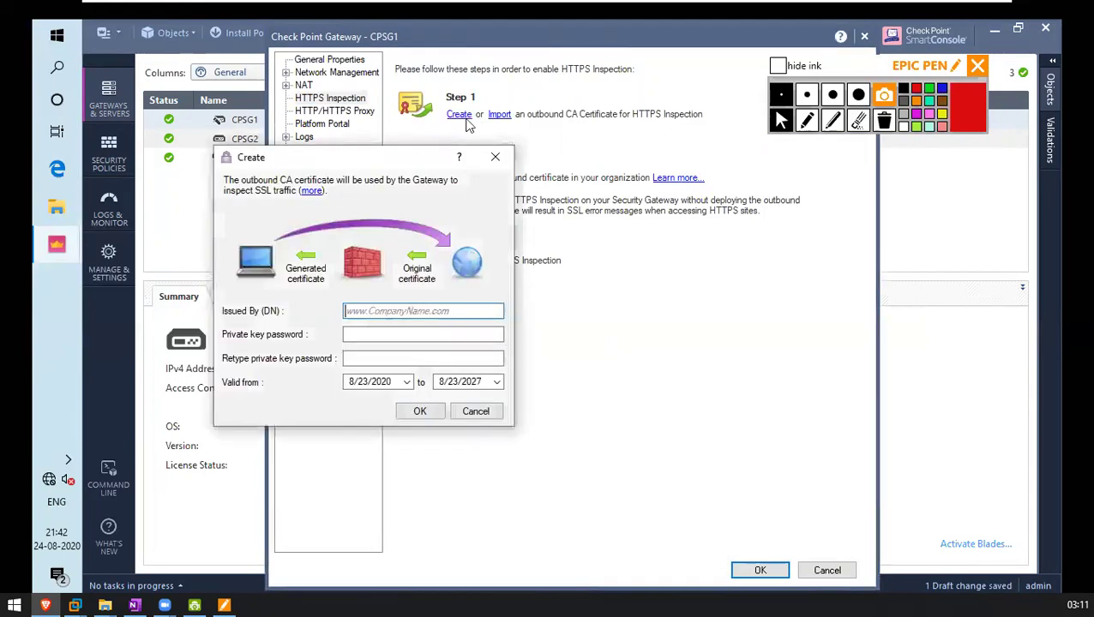
{"action": "type", "text": "ww"}
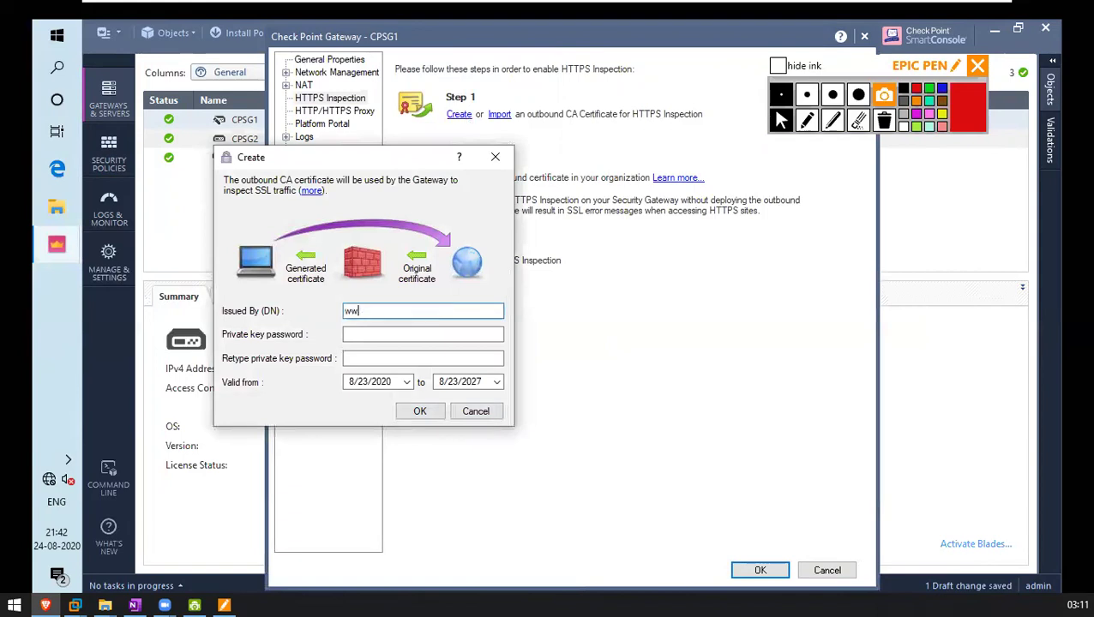
{"action": "type", "text": "w.networkershome.com"}
{"action": "left_click", "coordinate": [422, 334]}
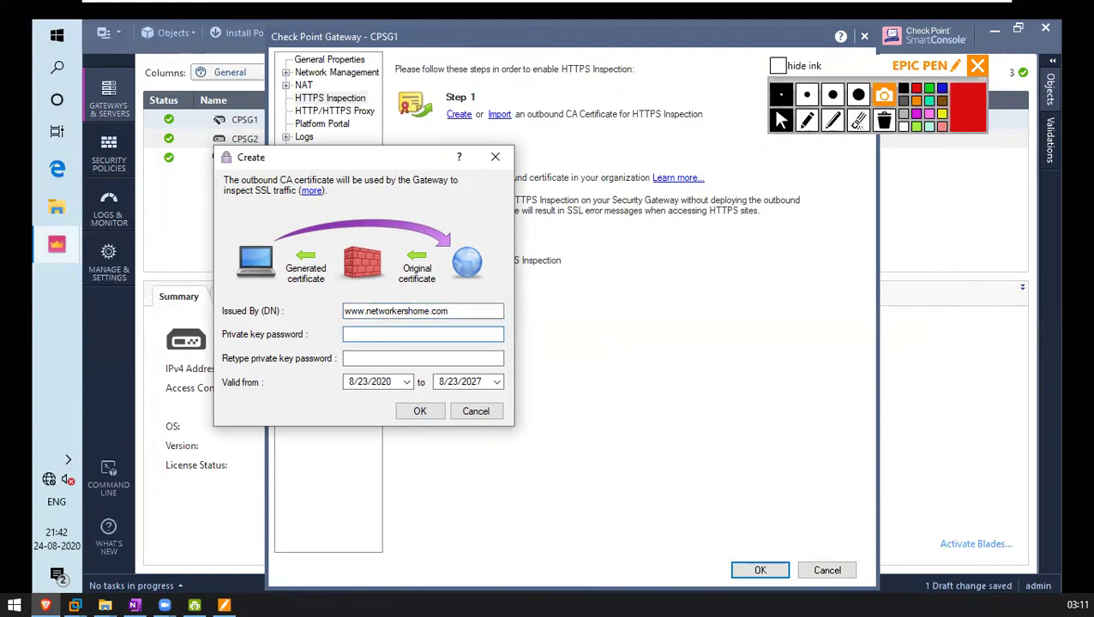
{"action": "type", "text": "••••••••"}
{"action": "key", "text": "Tab"}
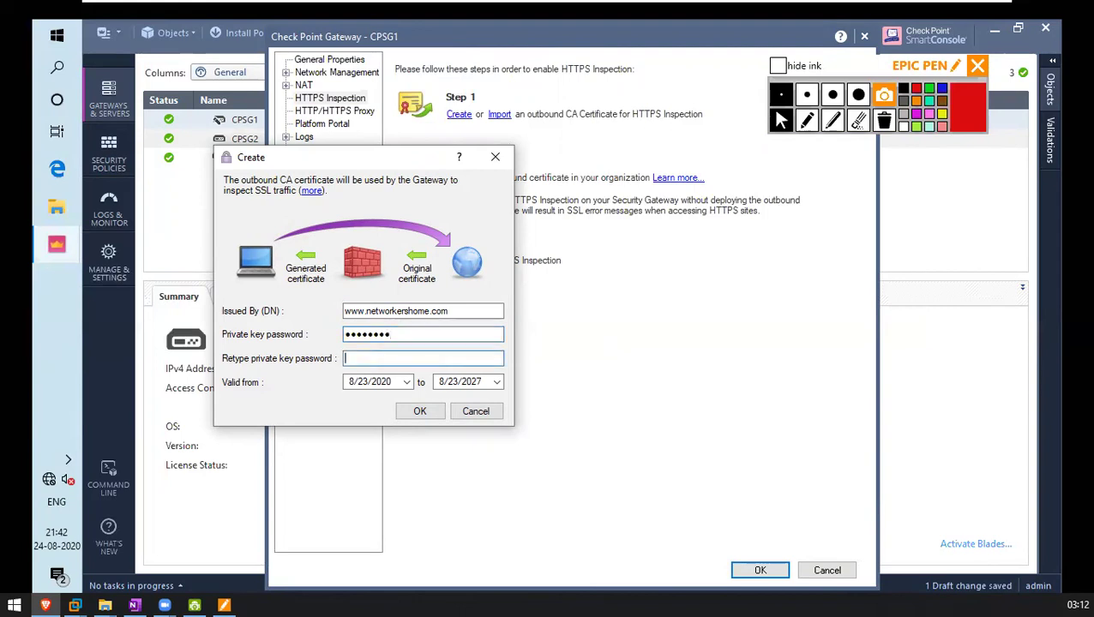
{"action": "type", "text": "••••••••"}
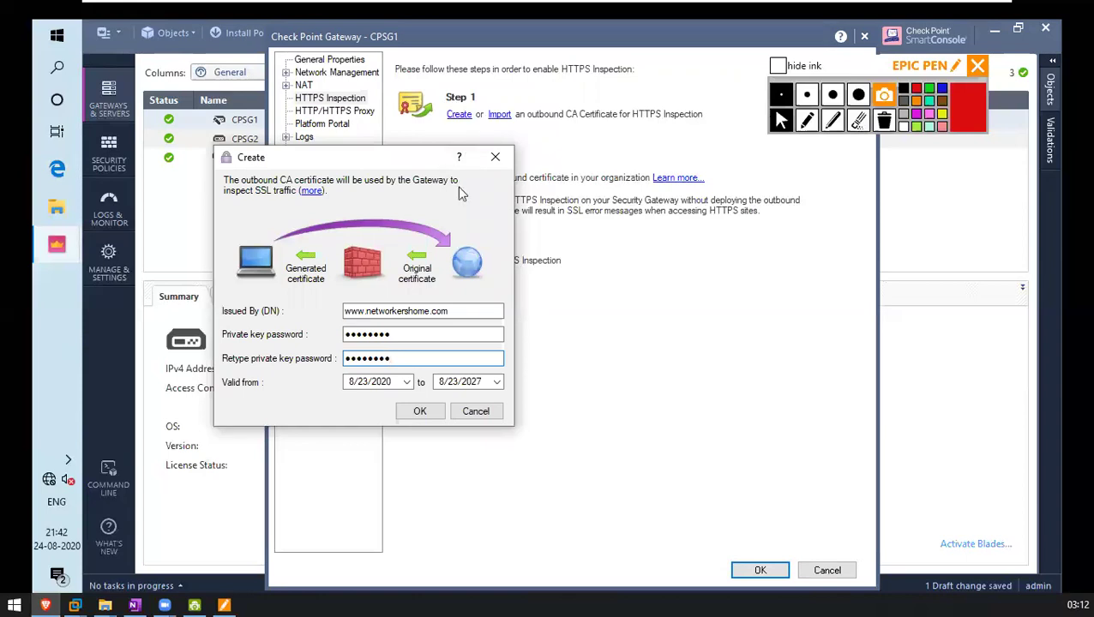
{"action": "left_click", "coordinate": [425, 415]}
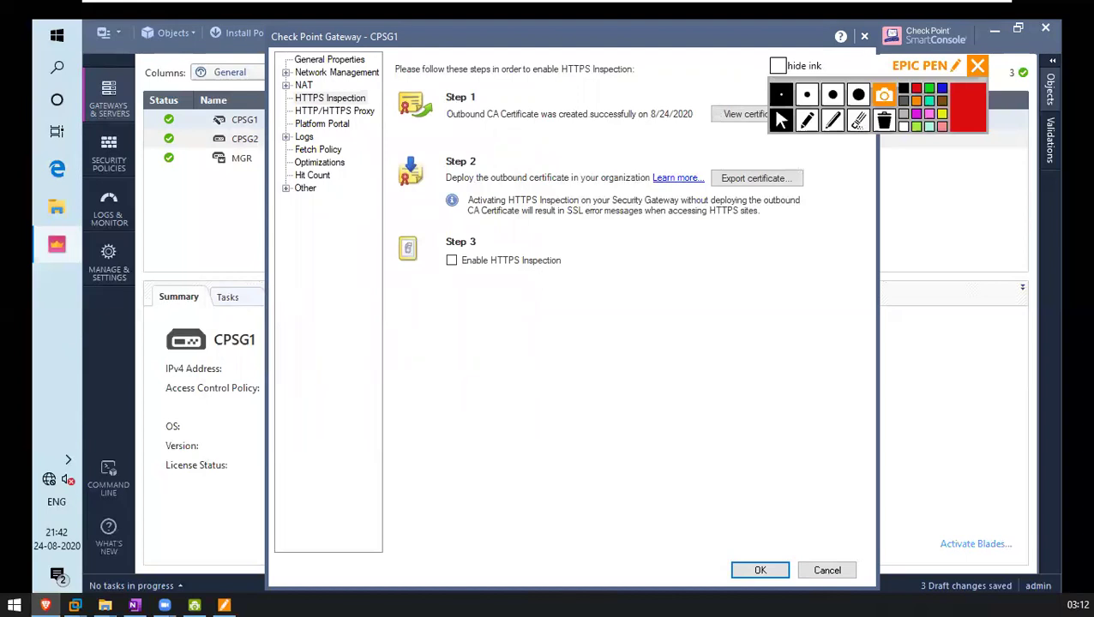
Start installing the new CA certificate for the current user, choosing Trusted Root Certification Authorities as its store
{"action": "left_click", "coordinate": [739, 114]}
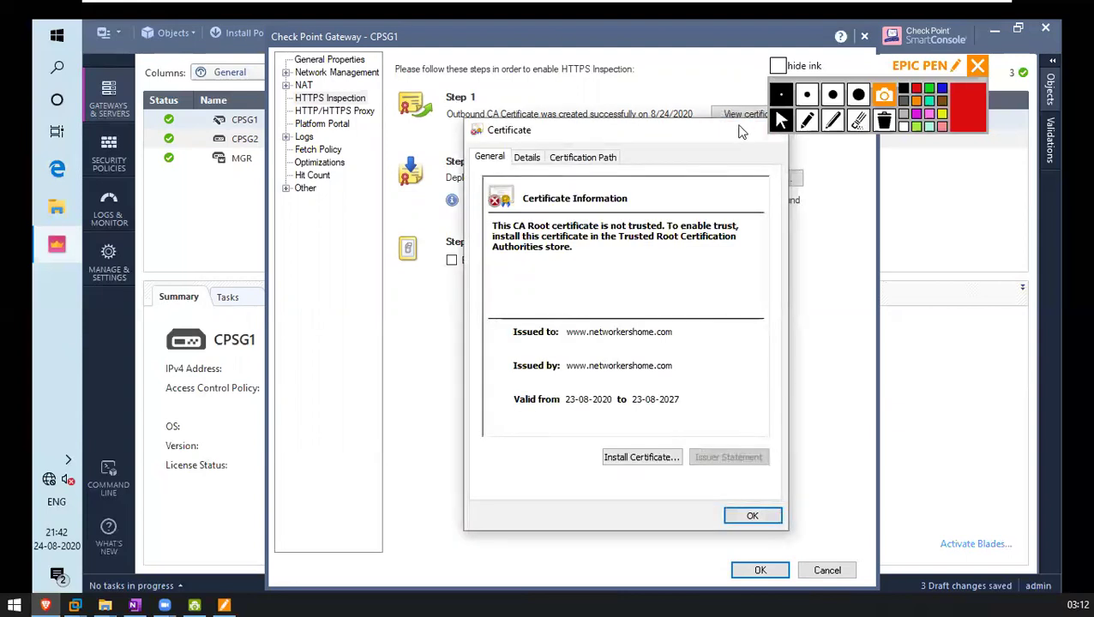
{"action": "left_click_drag", "start_coordinate": [735, 133], "coordinate": [736, 96]}
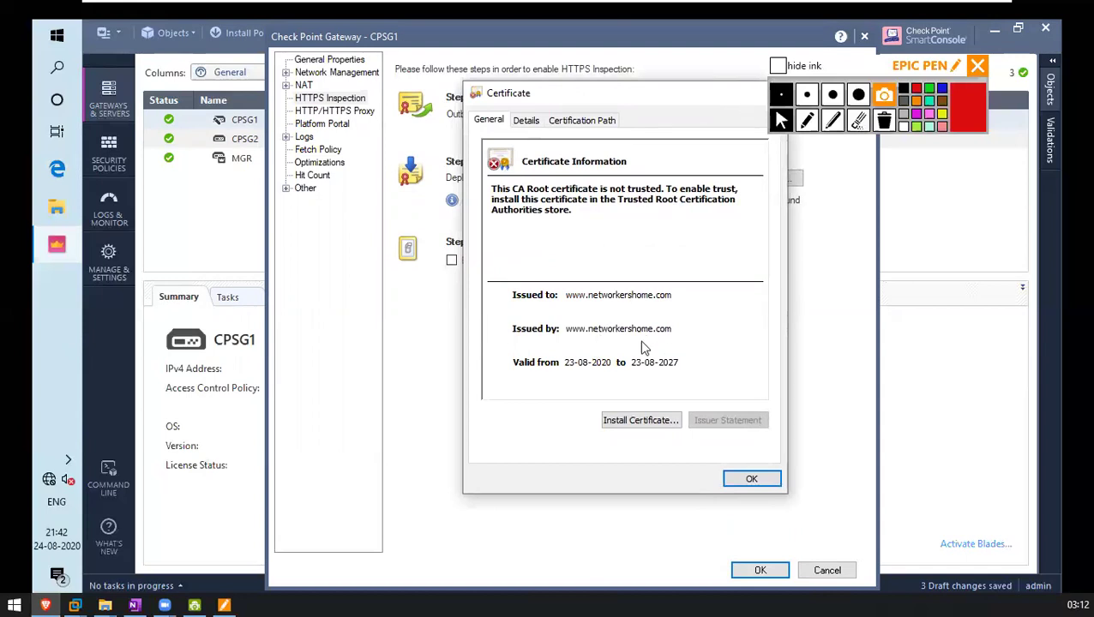
{"action": "left_click", "coordinate": [658, 420]}
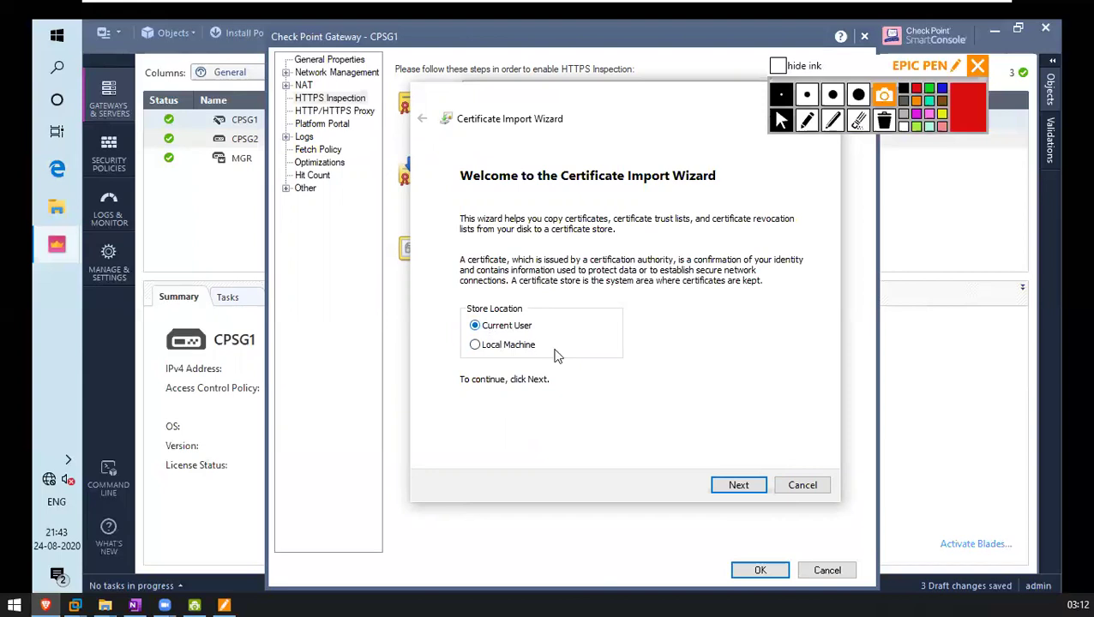
{"action": "left_click", "coordinate": [748, 487]}
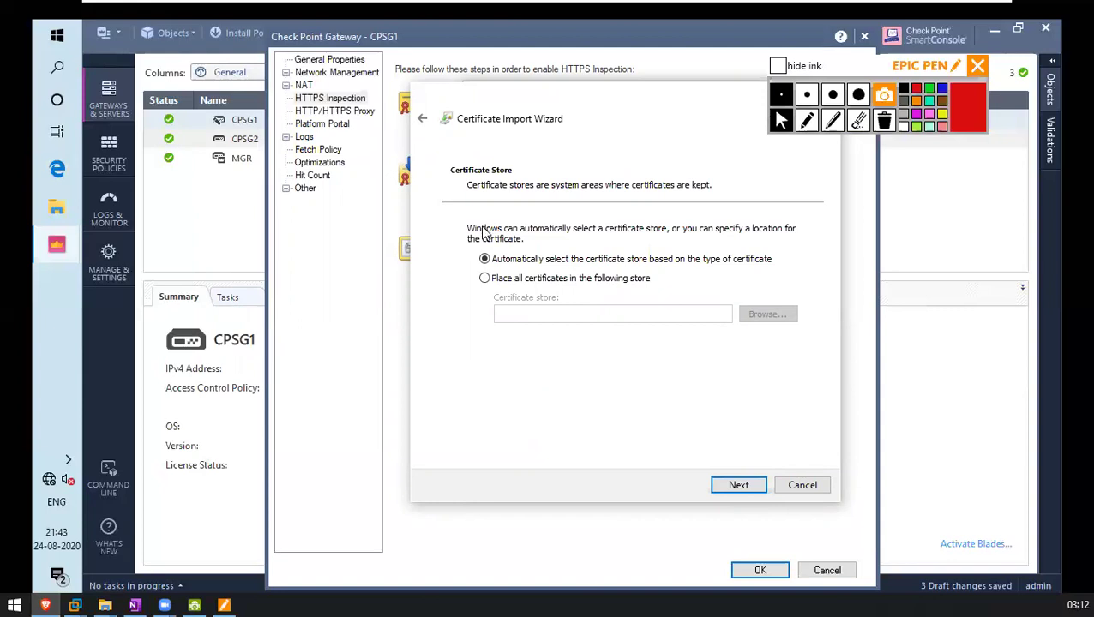
{"action": "left_click", "coordinate": [486, 278]}
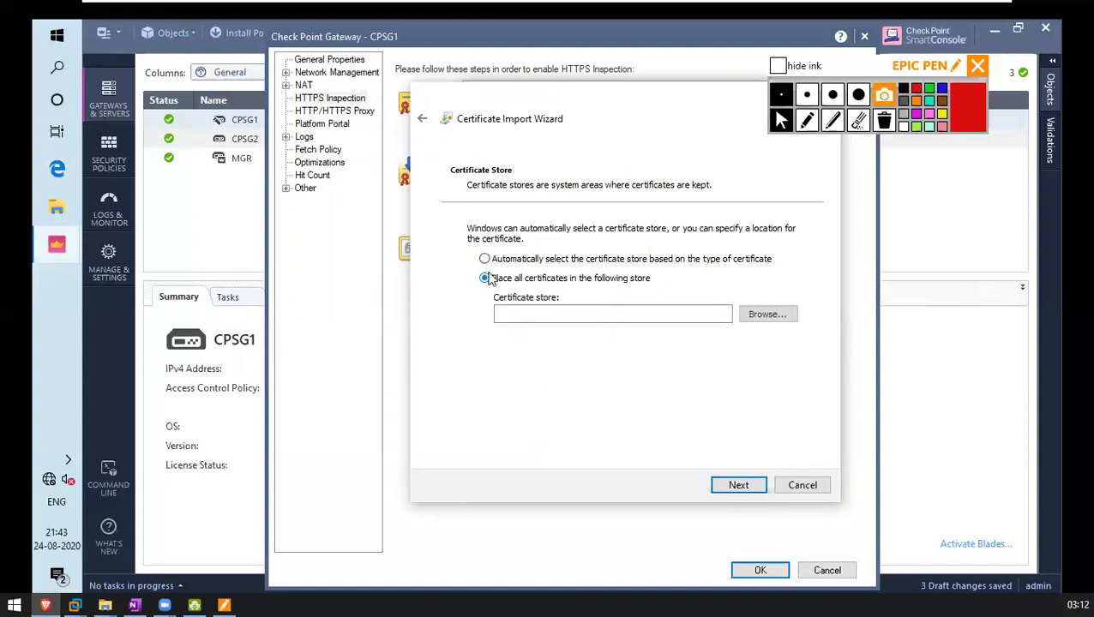
{"action": "left_click", "coordinate": [789, 314]}
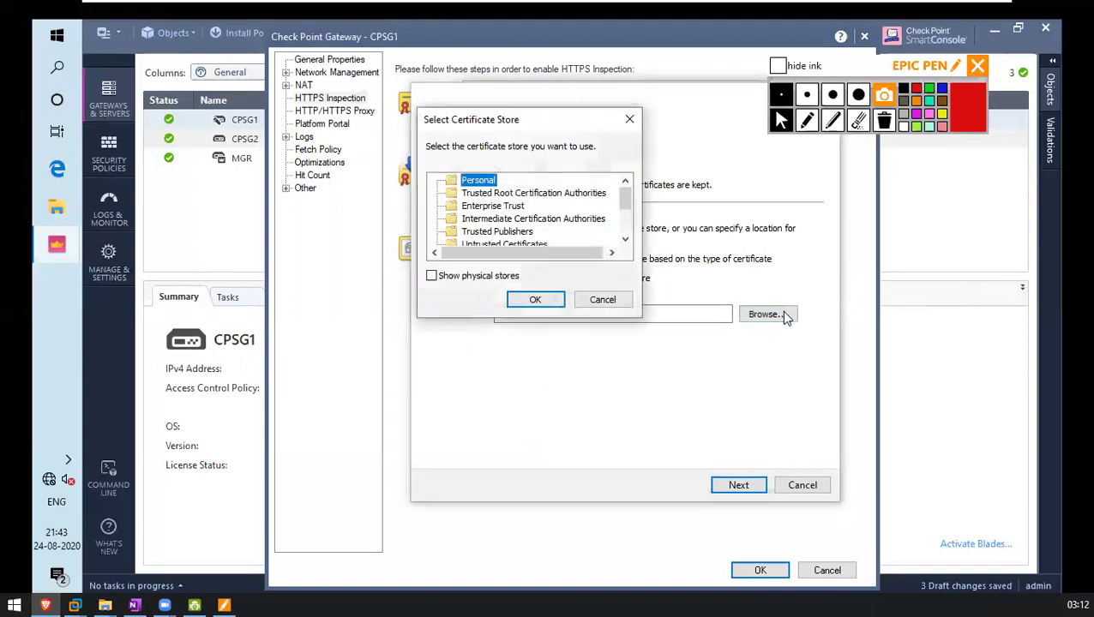
{"action": "left_click", "coordinate": [555, 195]}
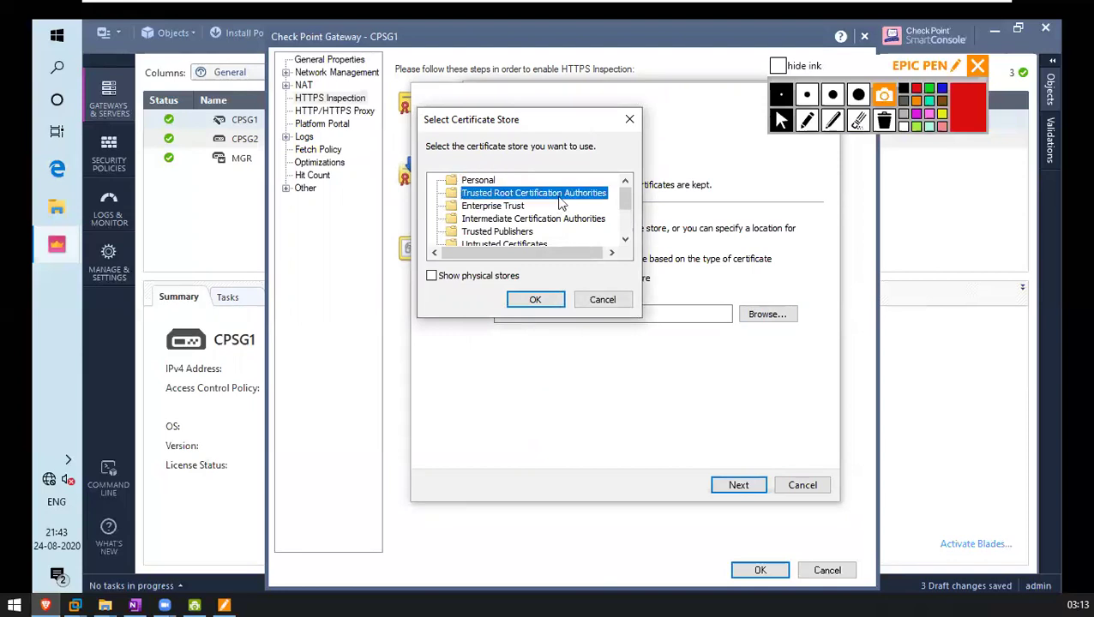
{"action": "left_click", "coordinate": [556, 306]}
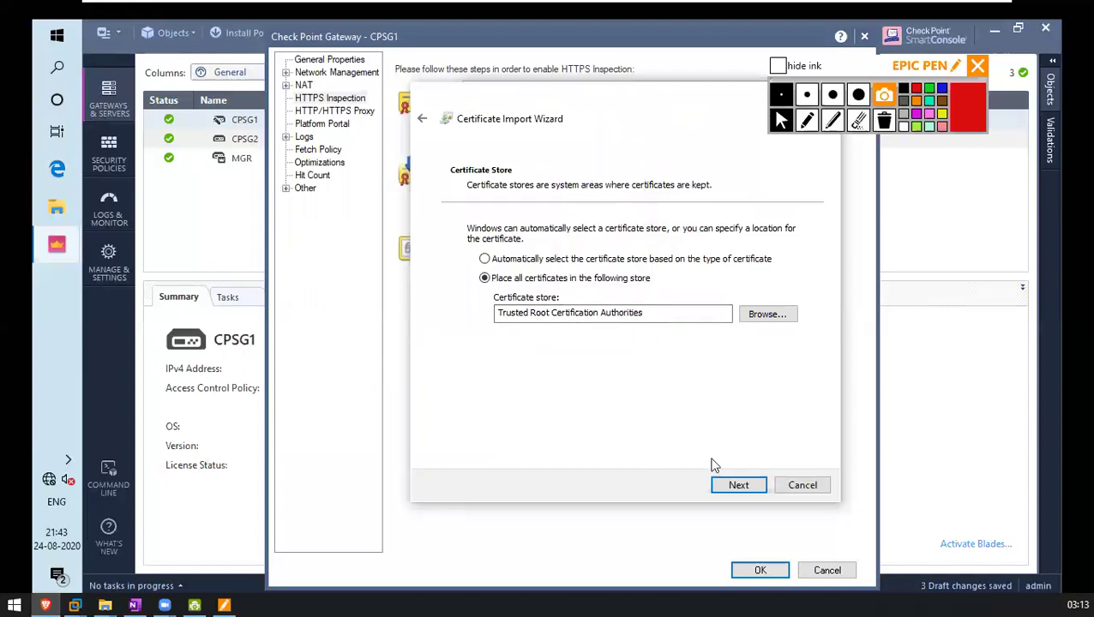
Finish the certificate import, accepting the installation of the root certificate, and close the certificate details
{"action": "left_click", "coordinate": [740, 485]}
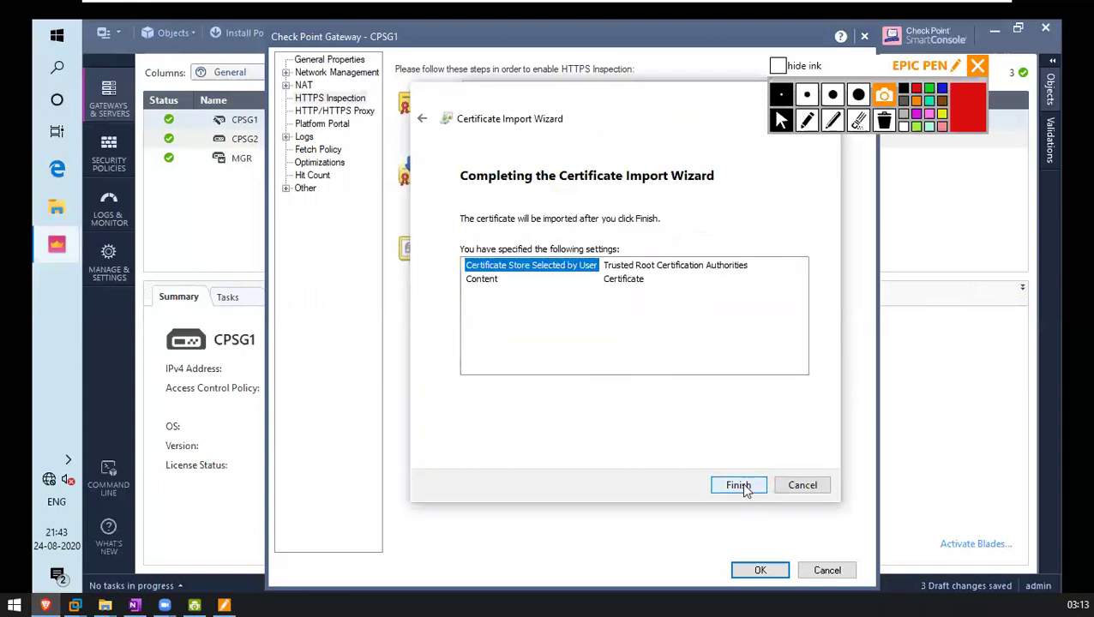
{"action": "left_click", "coordinate": [738, 485]}
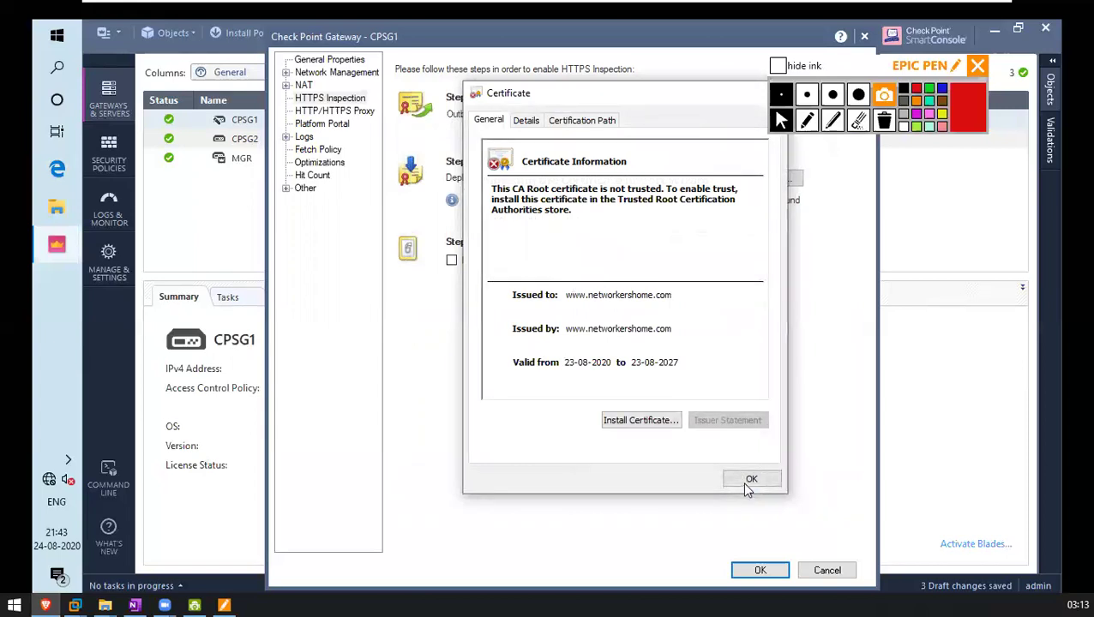
{"action": "left_click", "coordinate": [748, 481]}
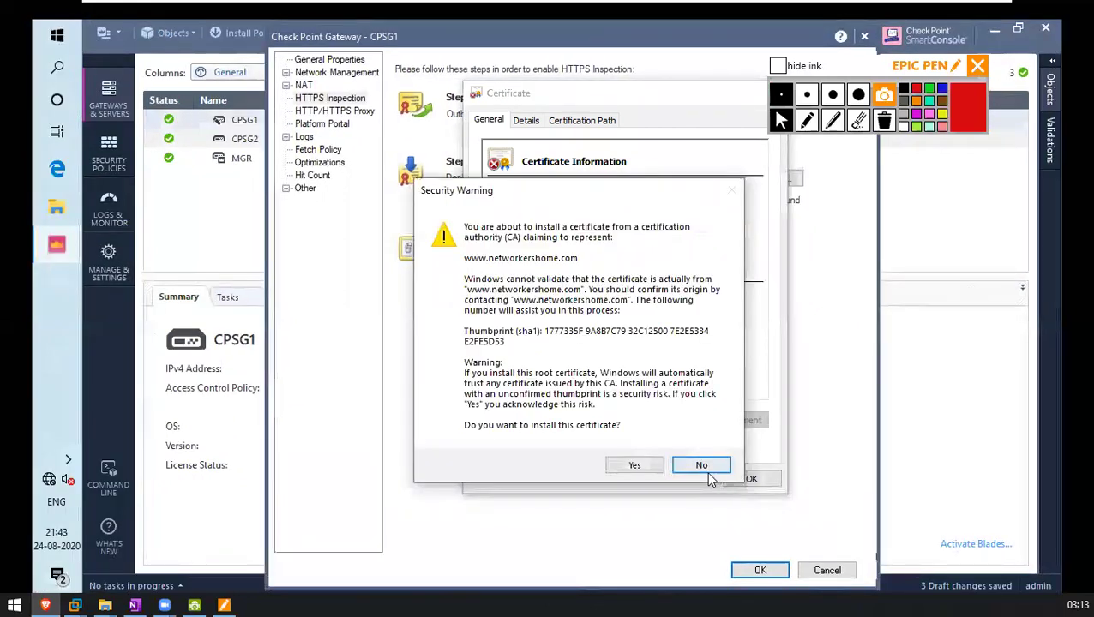
{"action": "left_click", "coordinate": [635, 464]}
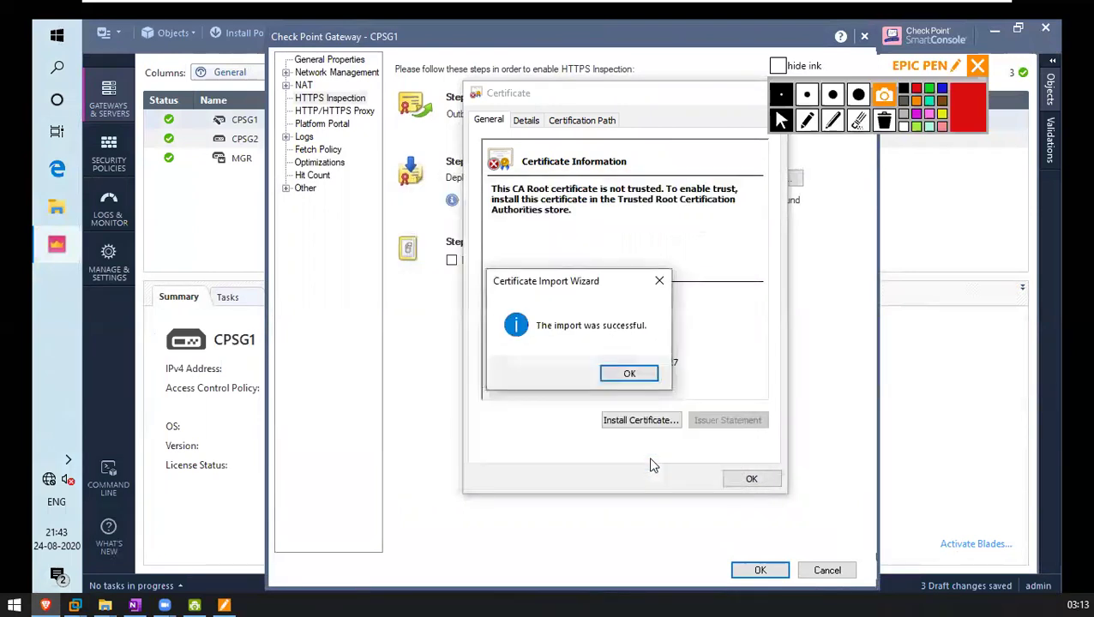
{"action": "left_click", "coordinate": [630, 374]}
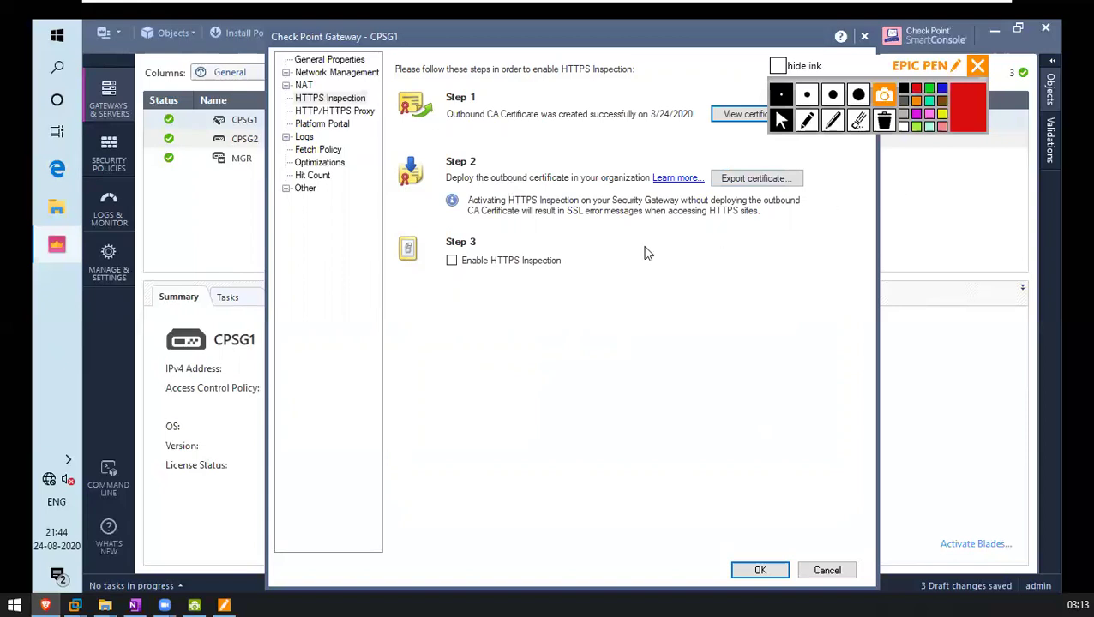
Enable HTTPS Inspection on gateway CPSG1 and save the gateway settings, continuing without exporting the CA certificate
{"action": "left_click", "coordinate": [450, 266]}
{"action": "left_click", "coordinate": [77, 445]}
{"action": "left_click", "coordinate": [768, 568]}
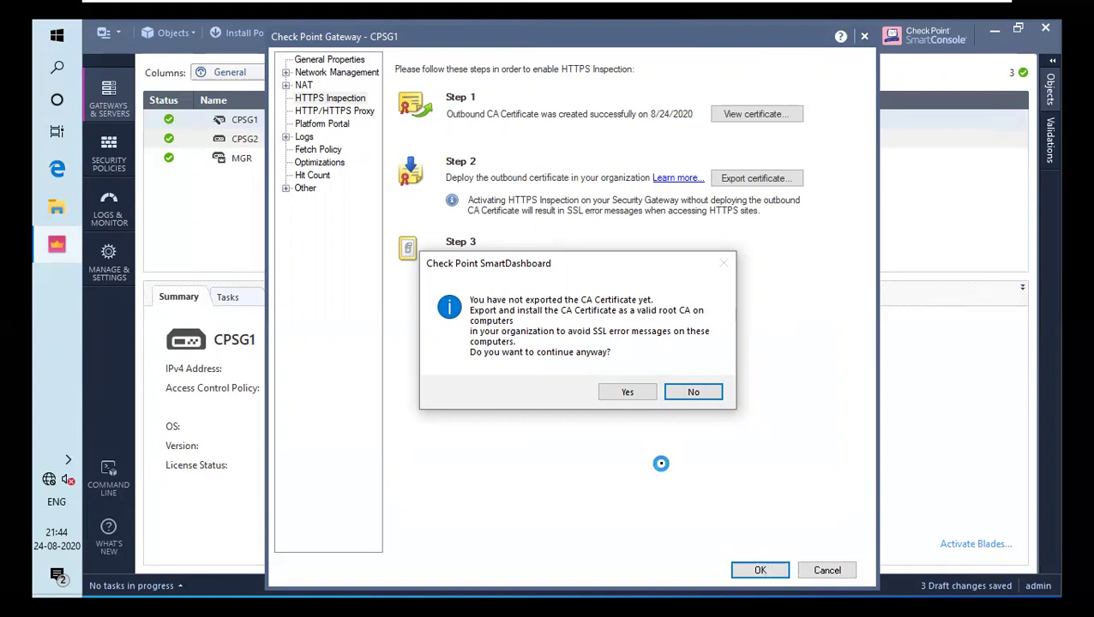
{"action": "left_click", "coordinate": [626, 394]}
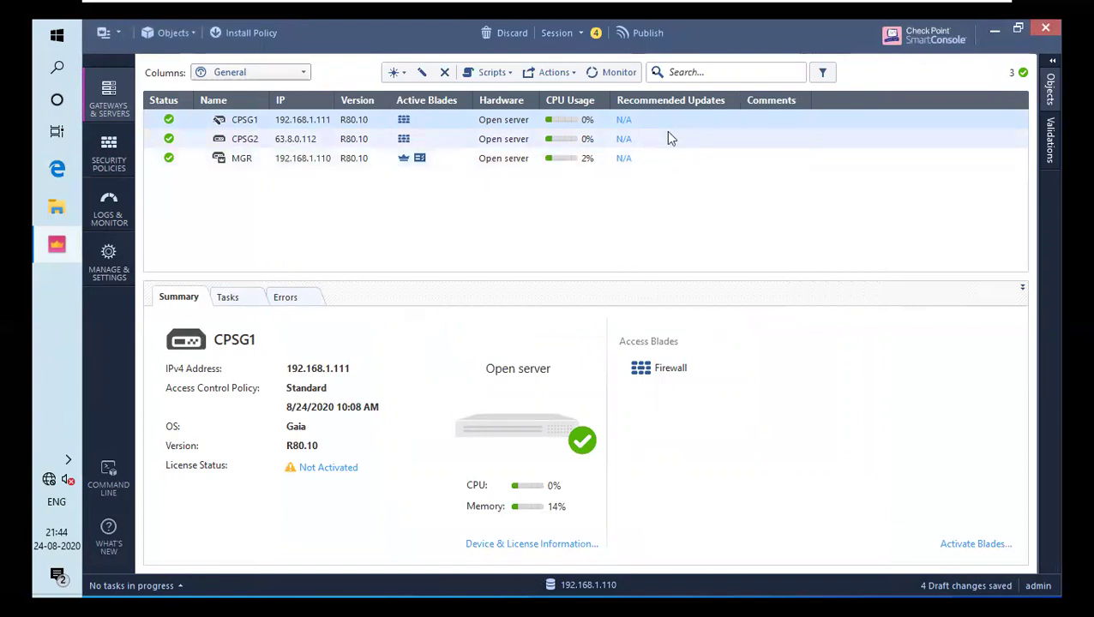
Publish the draft changes and install the Standard policy, with Access Control and Threat Prevention, on CPSG1 and CPSG2
{"action": "left_click", "coordinate": [645, 41]}
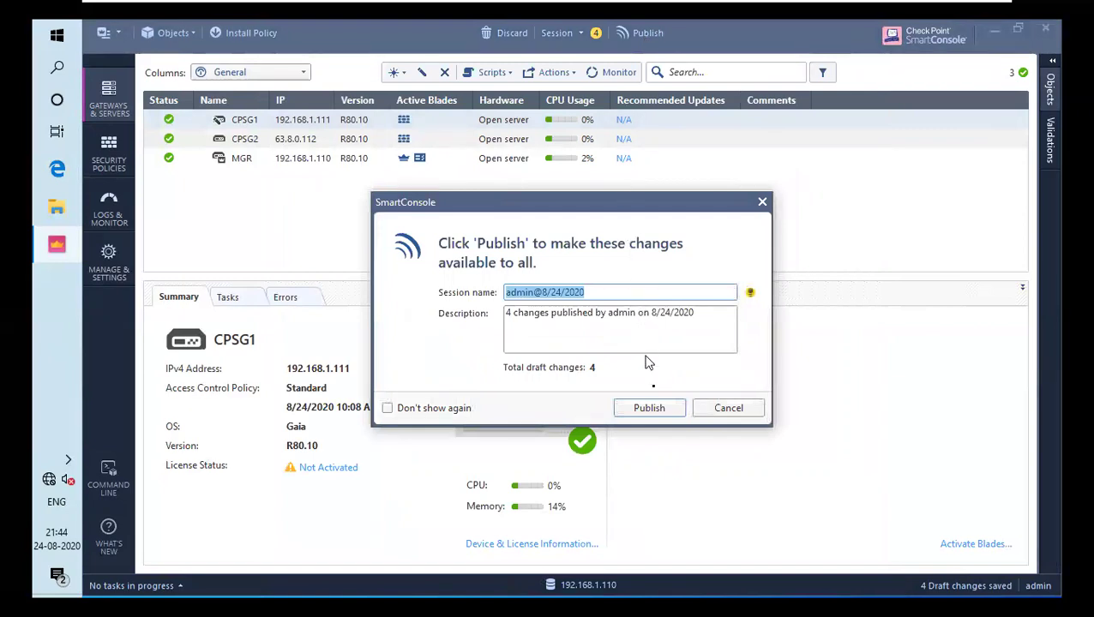
{"action": "left_click", "coordinate": [649, 408]}
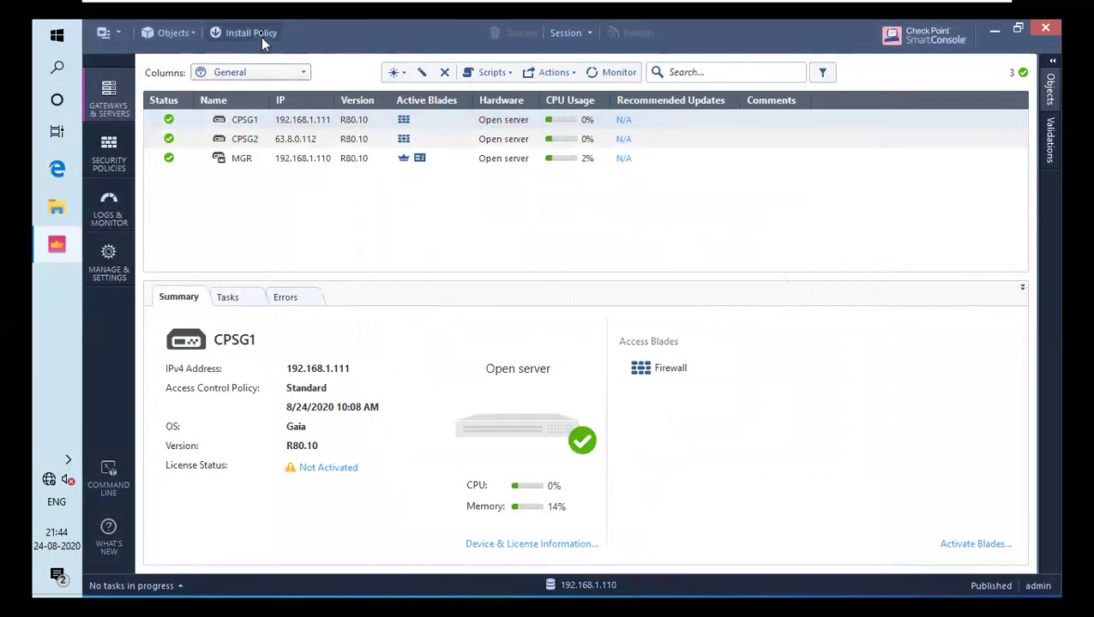
{"action": "left_click", "coordinate": [261, 31]}
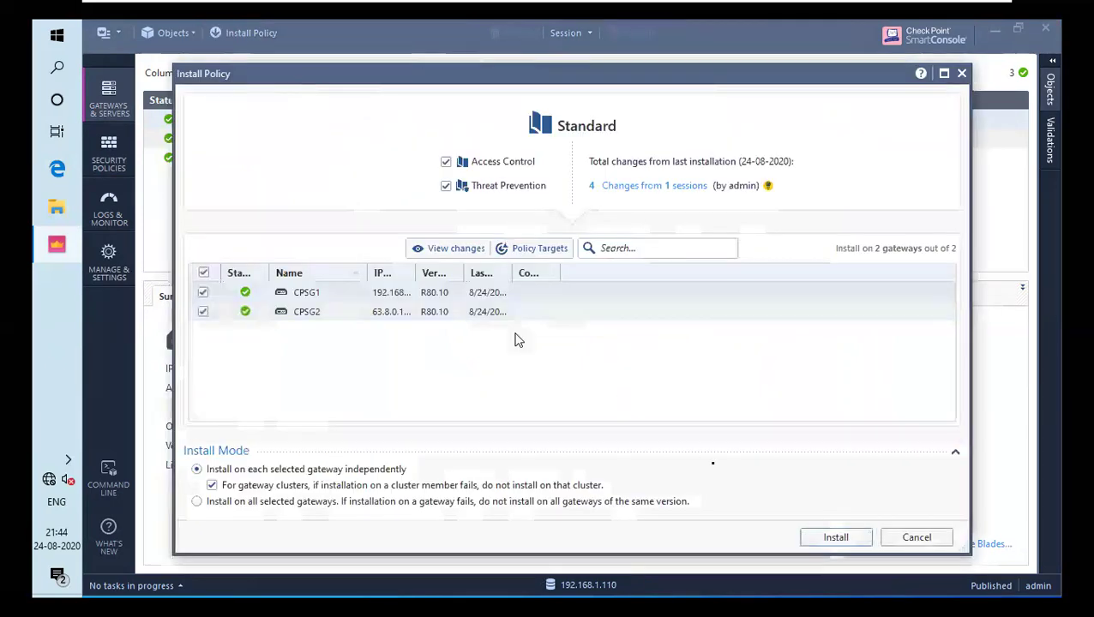
{"action": "left_click", "coordinate": [820, 540]}
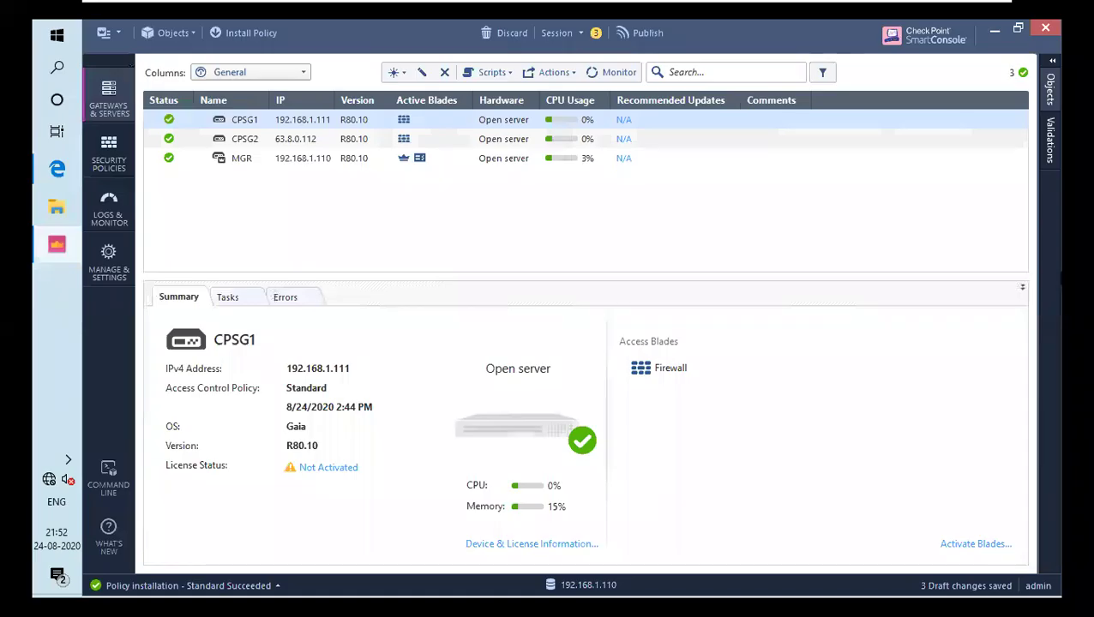
Open the HTTPS Inspection policy in SmartDashboard, dismissing the trial period notice
{"action": "left_click", "coordinate": [548, 9]}
{"action": "left_click", "coordinate": [115, 167]}
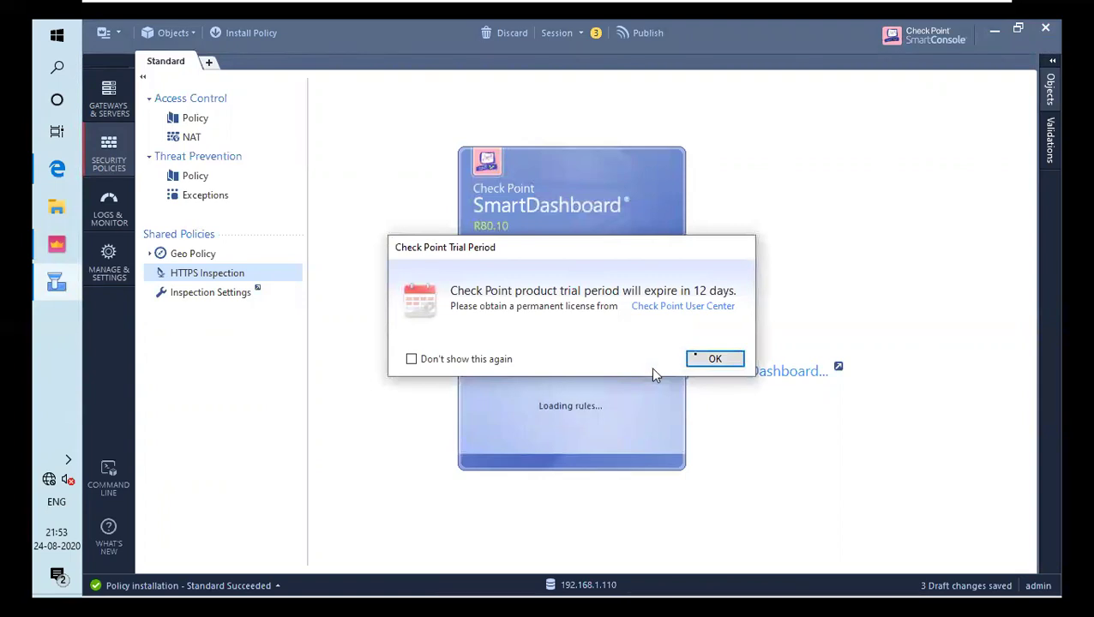
{"action": "left_click", "coordinate": [713, 359]}
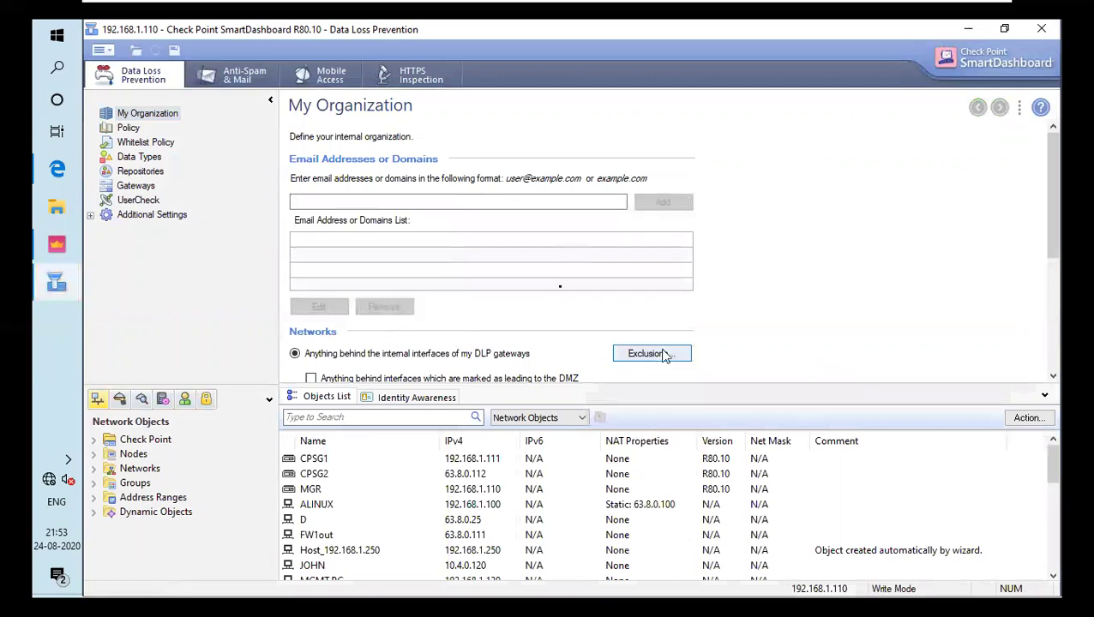
{"action": "left_click", "coordinate": [410, 84]}
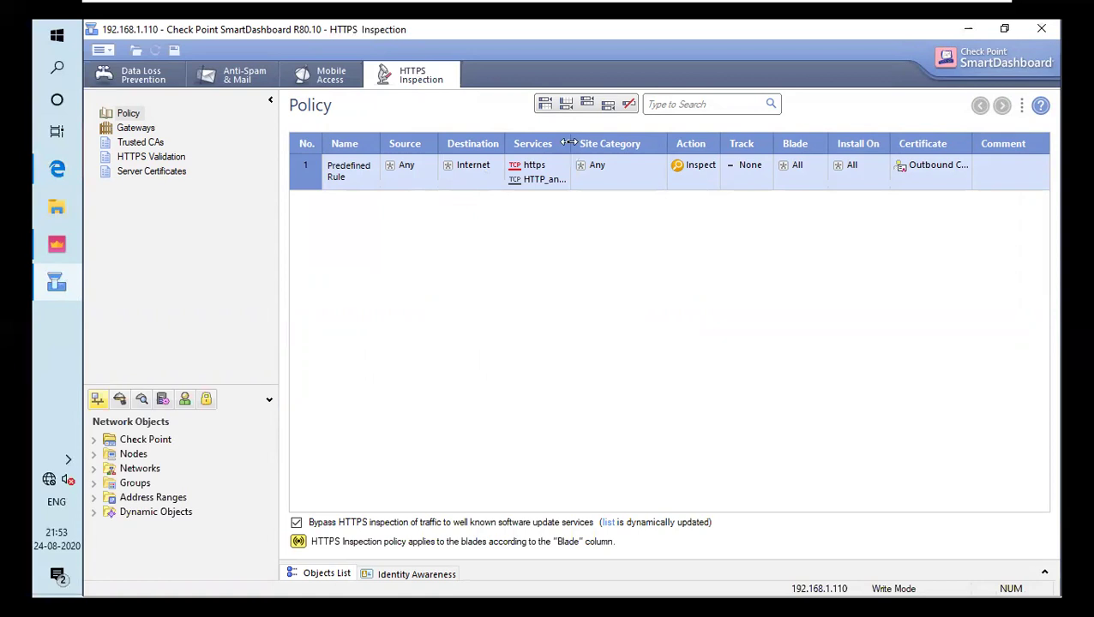
Widen the Services column, then set the predefined rule's tracking to Log and its certificate to Outbound Certificate
{"action": "left_click_drag", "start_coordinate": [568, 144], "coordinate": [614, 143]}
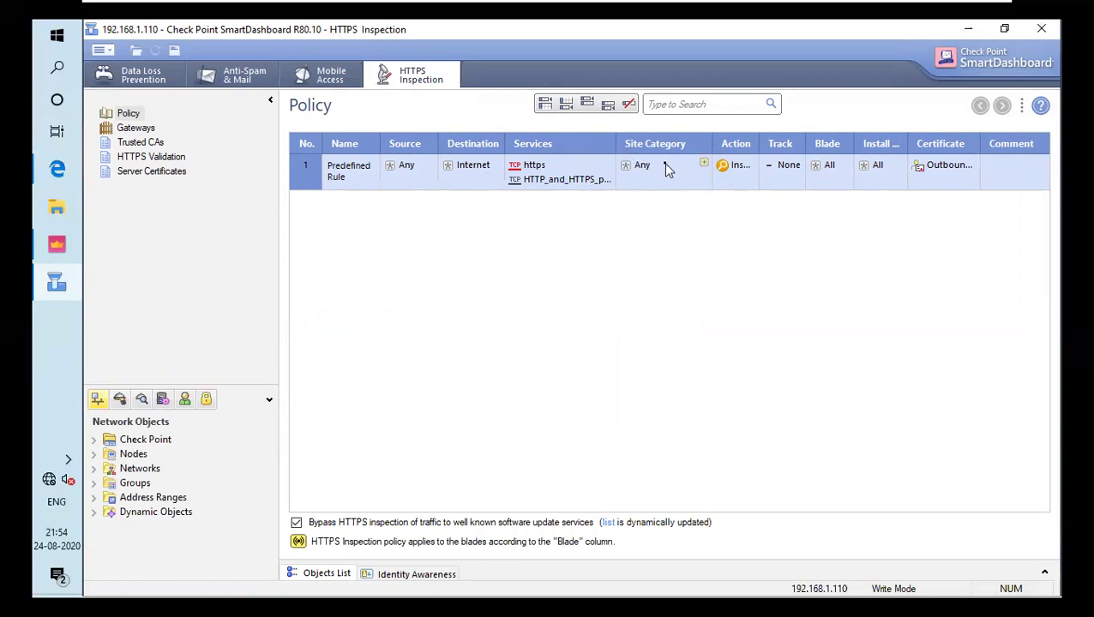
{"action": "right_click", "coordinate": [790, 172]}
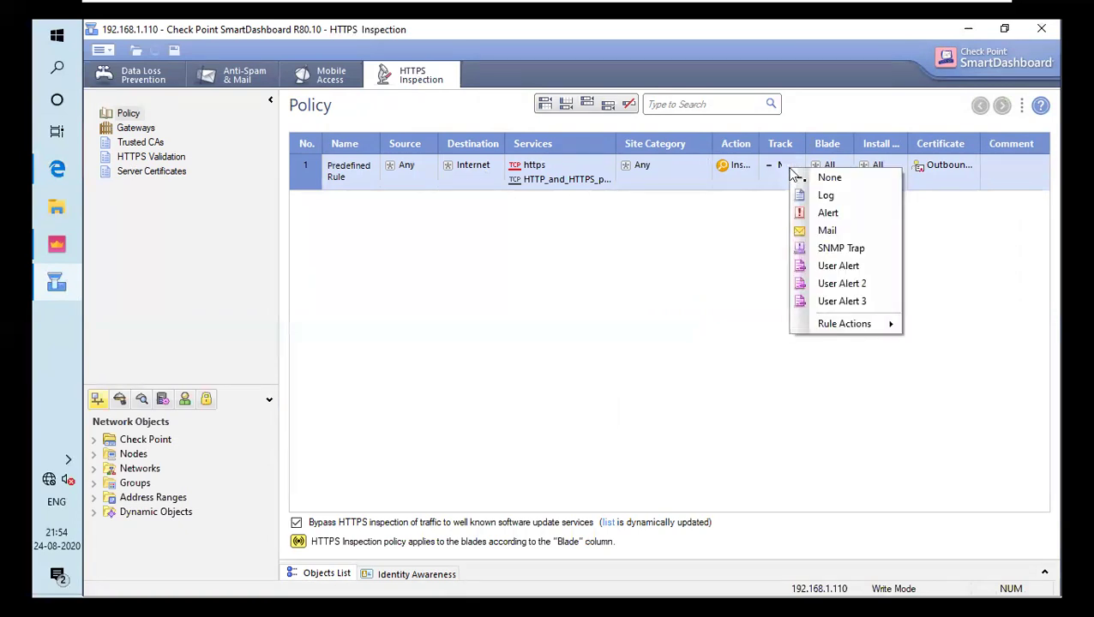
{"action": "left_click", "coordinate": [814, 196]}
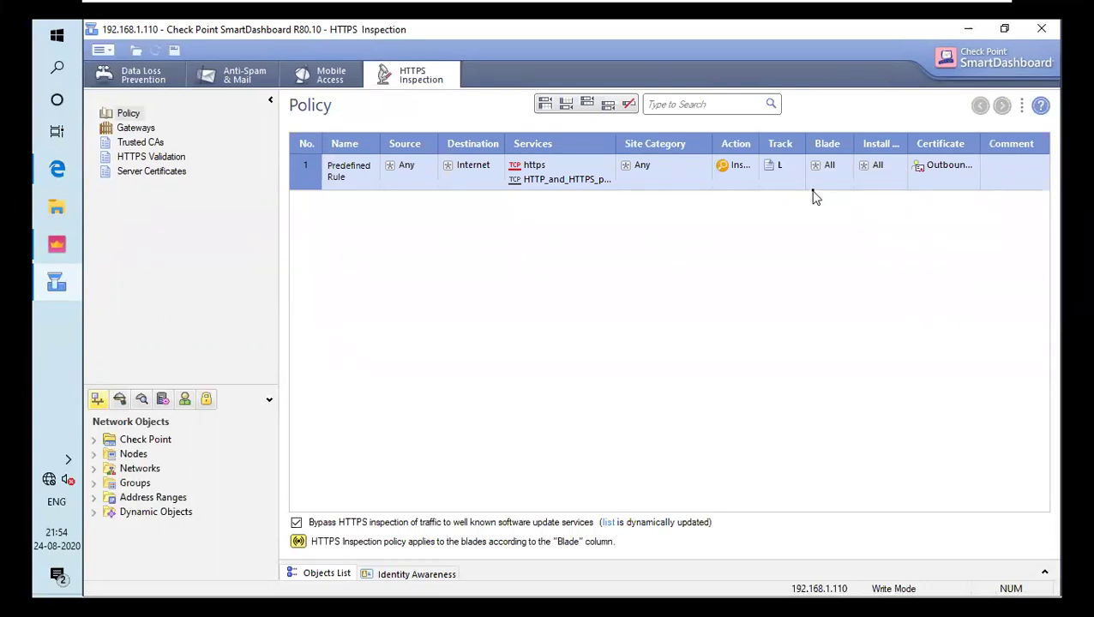
{"action": "right_click", "coordinate": [948, 174]}
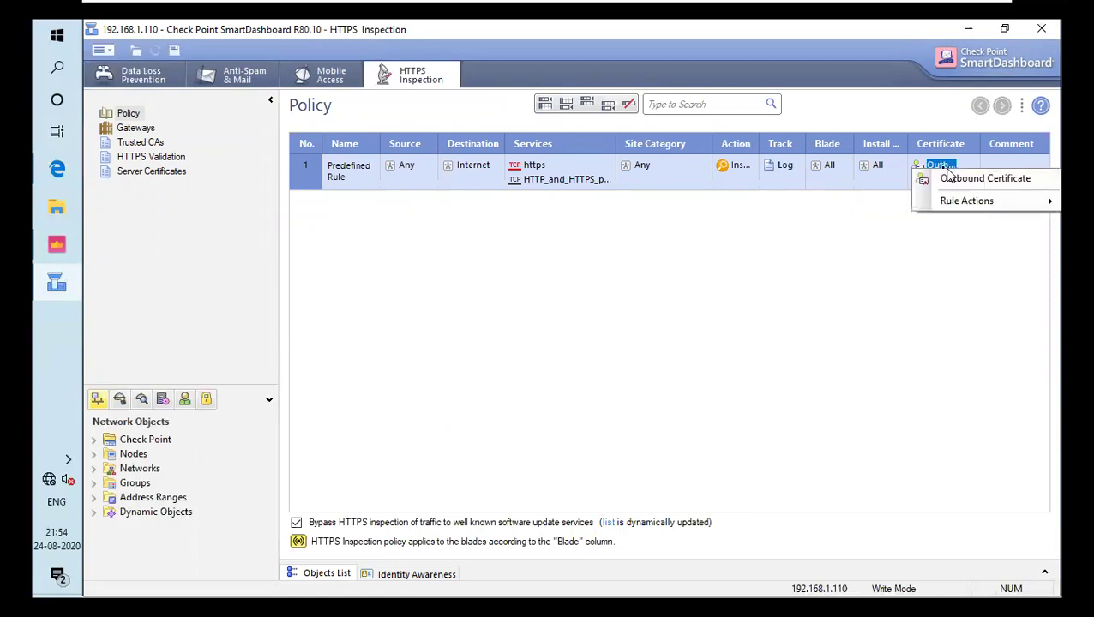
{"action": "left_click", "coordinate": [949, 182]}
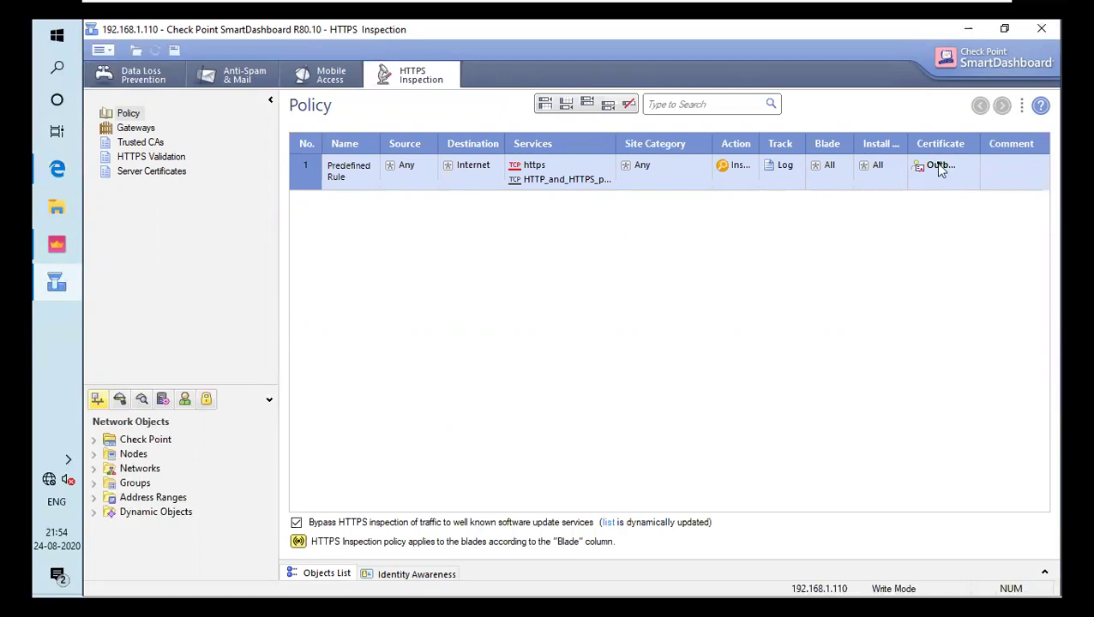
{"action": "right_click", "coordinate": [940, 169]}
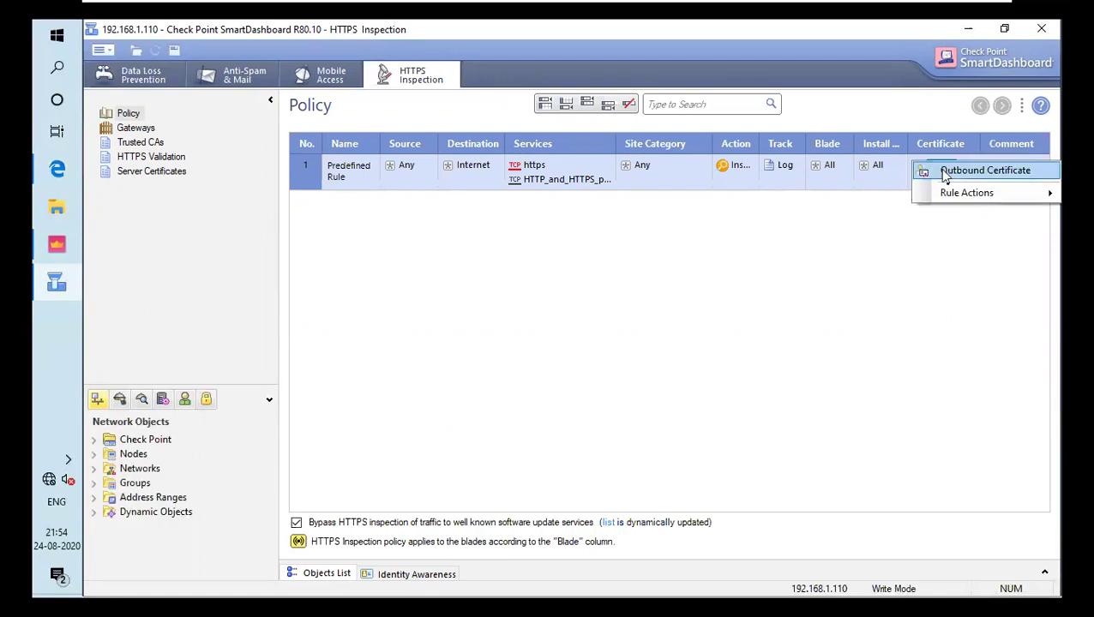
{"action": "mouse_move", "coordinate": [951, 195]}
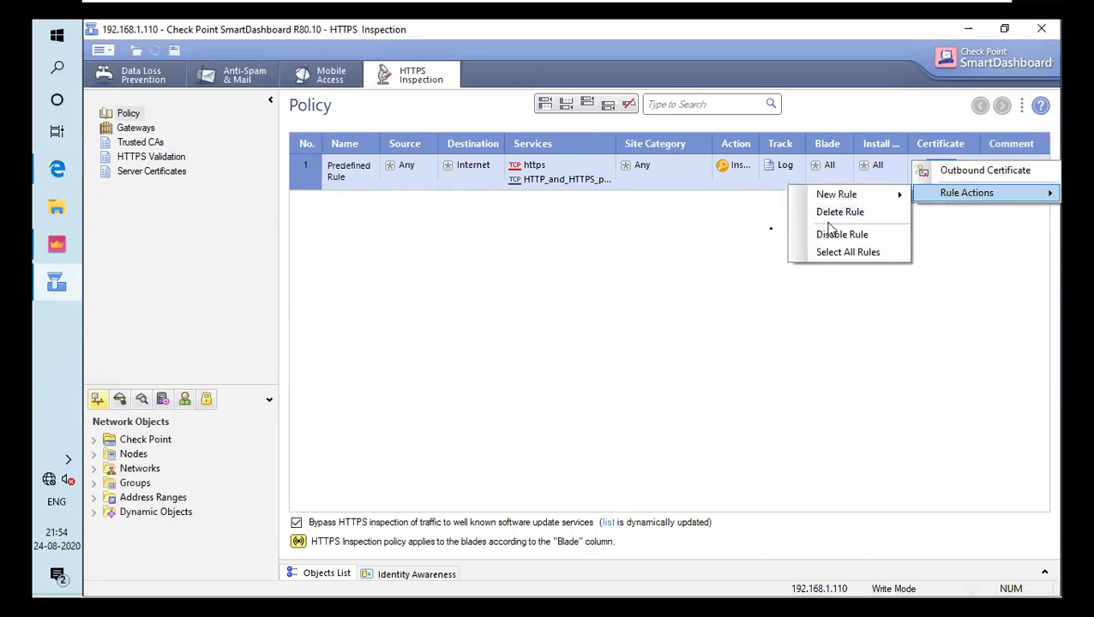
{"action": "left_click", "coordinate": [775, 236]}
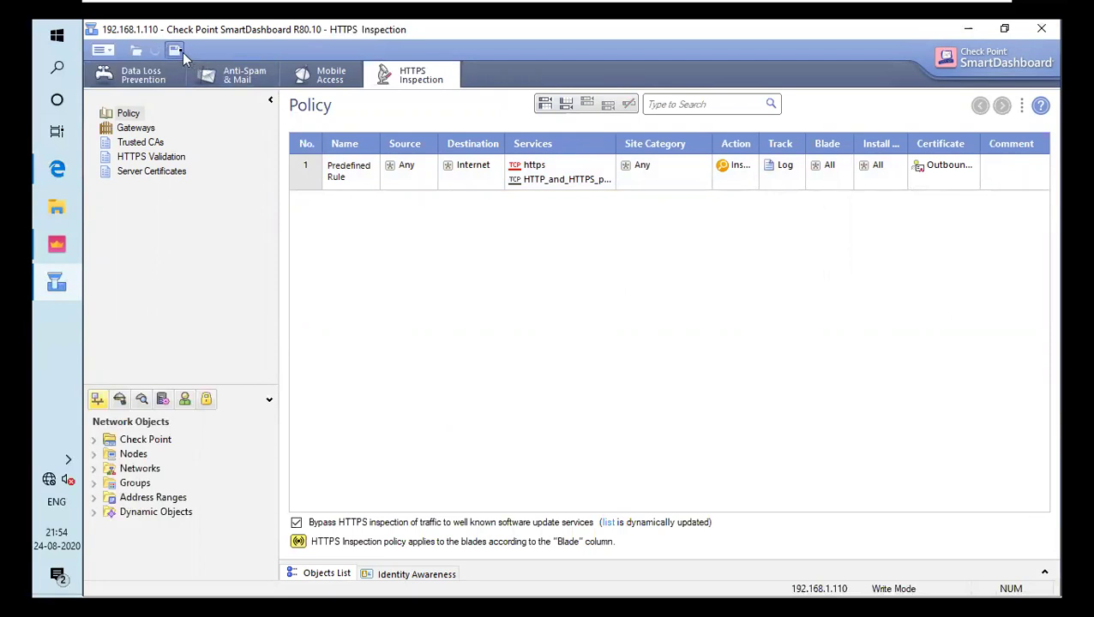
Save the HTTPS Inspection policy and switch back to SmartConsole
{"action": "left_click", "coordinate": [176, 51]}
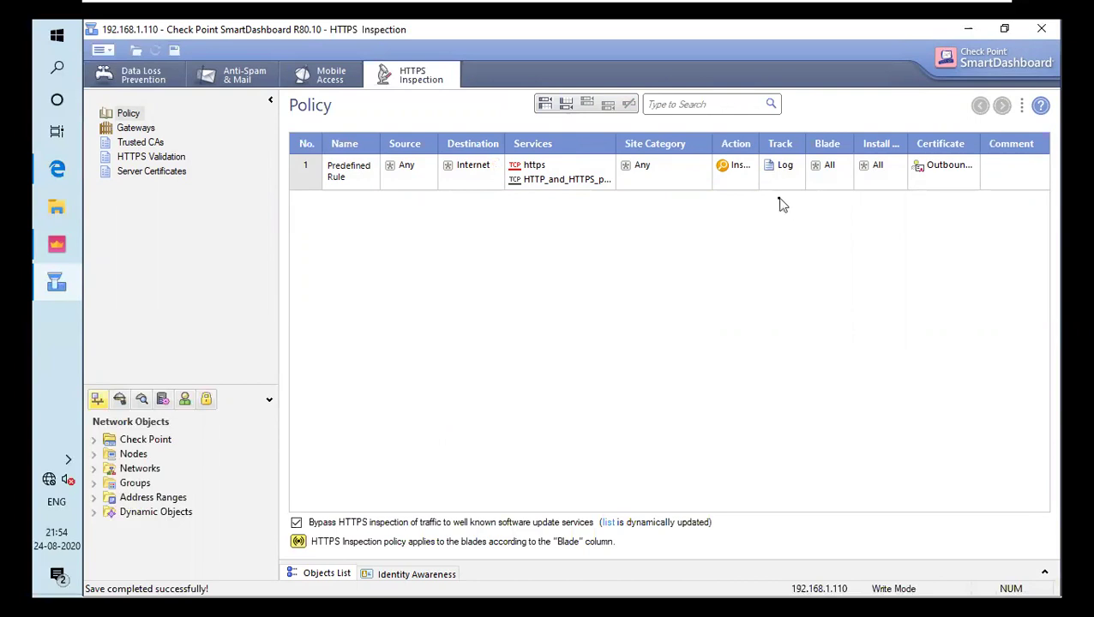
{"action": "key", "text": "alt+Tab"}
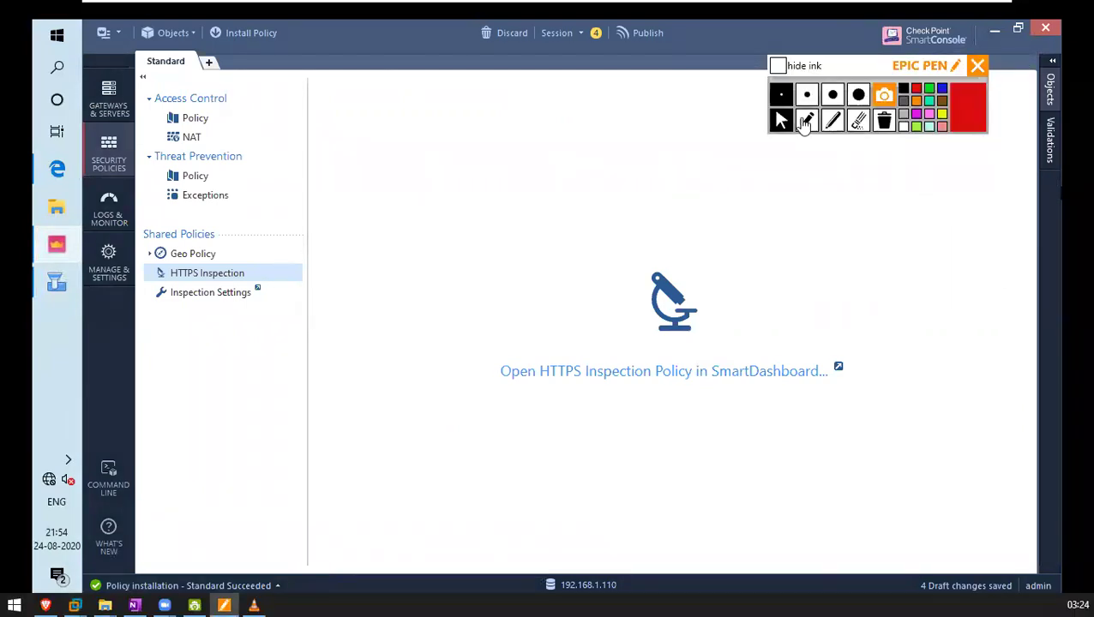
Using Epic Pen, sketch a computer labelled .120 connected to a gateway with a line leading outward
{"action": "left_click", "coordinate": [807, 120]}
{"action": "mouse_move", "coordinate": [371, 257]}
{"action": "left_mouse_down"}
{"action": "mouse_move", "coordinate": [374, 232]}
{"action": "mouse_move", "coordinate": [359, 289]}
{"action": "left_mouse_up"}
{"action": "mouse_move", "coordinate": [410, 257]}
{"action": "left_mouse_down"}
{"action": "mouse_move", "coordinate": [423, 283]}
{"action": "mouse_move", "coordinate": [358, 289]}
{"action": "left_mouse_up"}
{"action": "left_click", "coordinate": [377, 200]}
{"action": "mouse_move", "coordinate": [391, 190]}
{"action": "left_mouse_down"}
{"action": "mouse_move", "coordinate": [393, 209]}
{"action": "mouse_move", "coordinate": [406, 207]}
{"action": "left_mouse_up"}
{"action": "left_click_drag", "start_coordinate": [412, 194], "coordinate": [413, 194]}
{"action": "mouse_move", "coordinate": [429, 244]}
{"action": "left_mouse_down"}
{"action": "mouse_move", "coordinate": [532, 234]}
{"action": "mouse_move", "coordinate": [538, 262]}
{"action": "left_mouse_up"}
{"action": "left_click_drag", "start_coordinate": [535, 206], "coordinate": [541, 262]}
{"action": "left_click_drag", "start_coordinate": [576, 228], "coordinate": [651, 200]}
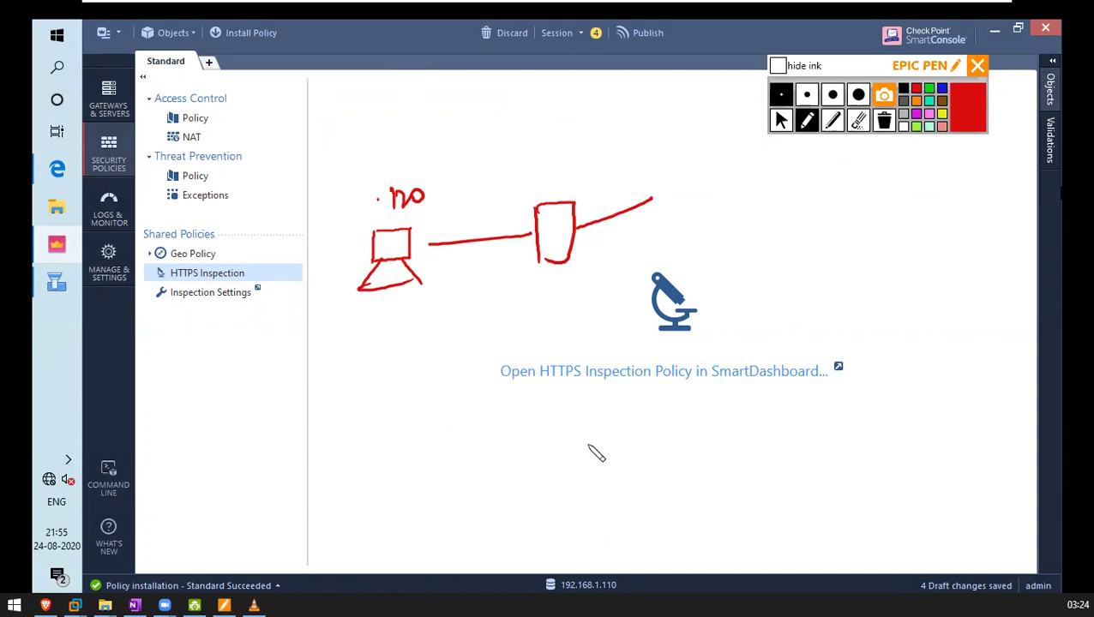
{"action": "mouse_move", "coordinate": [584, 432]}
{"action": "left_mouse_down"}
{"action": "mouse_move", "coordinate": [584, 459]}
{"action": "mouse_move", "coordinate": [592, 434]}
{"action": "mouse_move", "coordinate": [595, 459]}
{"action": "left_mouse_up"}
{"action": "mouse_move", "coordinate": [610, 426]}
{"action": "left_mouse_down"}
{"action": "mouse_move", "coordinate": [612, 463]}
{"action": "mouse_move", "coordinate": [626, 463]}
{"action": "mouse_move", "coordinate": [631, 441]}
{"action": "left_mouse_up"}
{"action": "mouse_move", "coordinate": [635, 433]}
{"action": "left_mouse_down"}
{"action": "mouse_move", "coordinate": [650, 455]}
{"action": "mouse_move", "coordinate": [697, 463]}
{"action": "left_mouse_up"}
{"action": "left_click", "coordinate": [658, 437]}
{"action": "left_click", "coordinate": [674, 439]}
{"action": "left_click", "coordinate": [674, 454]}
{"action": "mouse_move", "coordinate": [744, 440]}
{"action": "left_mouse_down"}
{"action": "mouse_move", "coordinate": [730, 482]}
{"action": "mouse_move", "coordinate": [748, 449]}
{"action": "left_mouse_up"}
{"action": "mouse_move", "coordinate": [770, 437]}
{"action": "left_mouse_down"}
{"action": "mouse_move", "coordinate": [763, 449]}
{"action": "mouse_move", "coordinate": [782, 469]}
{"action": "left_mouse_up"}
{"action": "left_click_drag", "start_coordinate": [797, 415], "coordinate": [798, 445]}
{"action": "left_click_drag", "start_coordinate": [804, 441], "coordinate": [812, 437]}
{"action": "left_click_drag", "start_coordinate": [695, 454], "coordinate": [715, 449]}
{"action": "left_click", "coordinate": [826, 436]}
{"action": "mouse_move", "coordinate": [845, 431]}
{"action": "left_mouse_down"}
{"action": "mouse_move", "coordinate": [839, 440]}
{"action": "mouse_move", "coordinate": [886, 439]}
{"action": "mouse_move", "coordinate": [569, 464]}
{"action": "mouse_move", "coordinate": [896, 410]}
{"action": "mouse_move", "coordinate": [908, 455]}
{"action": "left_mouse_up"}
{"action": "mouse_move", "coordinate": [420, 446]}
{"action": "left_mouse_down"}
{"action": "mouse_move", "coordinate": [512, 441]}
{"action": "mouse_move", "coordinate": [480, 428]}
{"action": "left_mouse_up"}
Handwrite ctrl+shift+I above the network sketch and underline it twice
{"action": "left_click_drag", "start_coordinate": [293, 115], "coordinate": [289, 137]}
{"action": "left_click_drag", "start_coordinate": [298, 96], "coordinate": [302, 134]}
{"action": "mouse_move", "coordinate": [288, 113]}
{"action": "left_mouse_down"}
{"action": "mouse_move", "coordinate": [391, 102]}
{"action": "mouse_move", "coordinate": [415, 112]}
{"action": "mouse_move", "coordinate": [494, 86]}
{"action": "left_mouse_up"}
{"action": "mouse_move", "coordinate": [276, 154]}
{"action": "left_mouse_down"}
{"action": "mouse_move", "coordinate": [517, 111]}
{"action": "mouse_move", "coordinate": [437, 134]}
{"action": "left_mouse_up"}
{"action": "left_click_drag", "start_coordinate": [526, 124], "coordinate": [525, 126]}
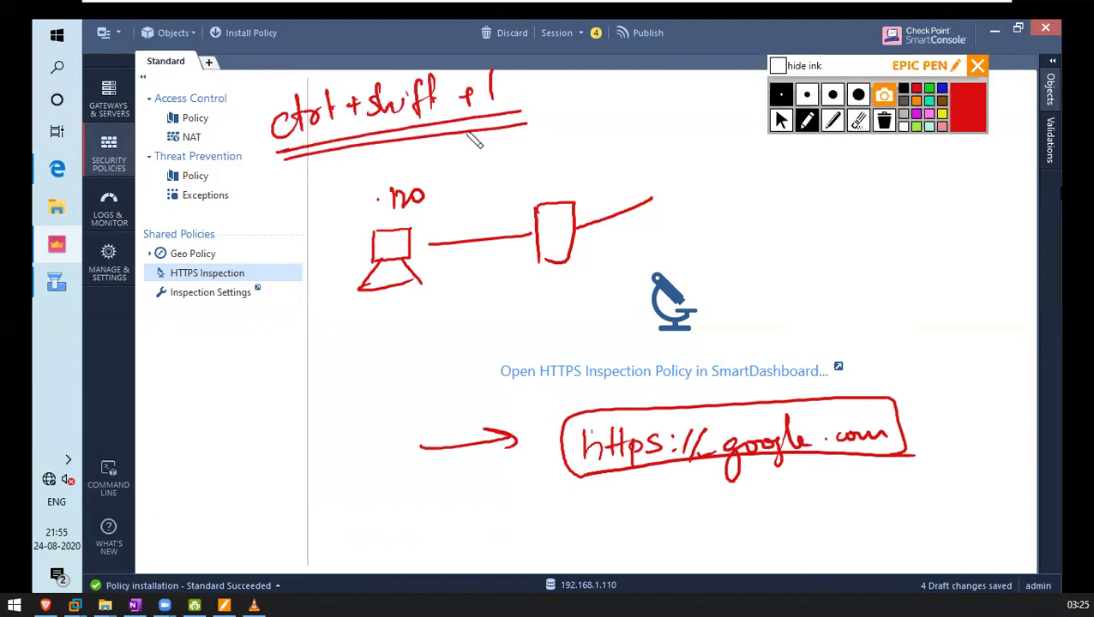
Circle the Logs & Monitor view and sketch a wide rectangular panel beside the network drawing
{"action": "mouse_move", "coordinate": [129, 180]}
{"action": "left_mouse_down"}
{"action": "mouse_move", "coordinate": [156, 214]}
{"action": "mouse_move", "coordinate": [141, 233]}
{"action": "left_mouse_up"}
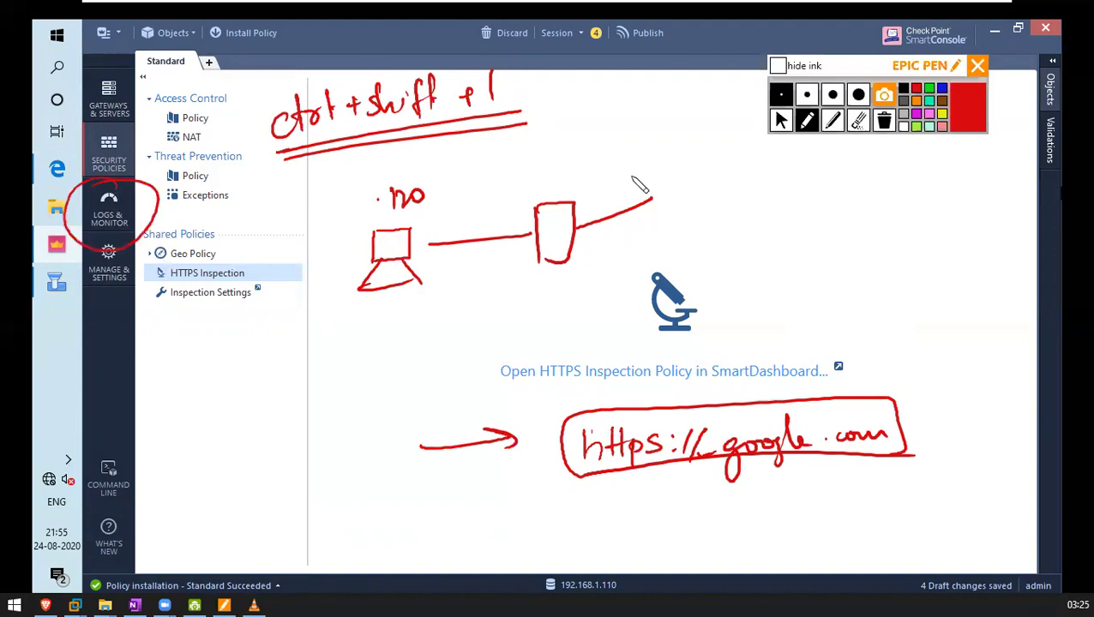
{"action": "left_click", "coordinate": [849, 266]}
{"action": "mouse_move", "coordinate": [941, 266]}
{"action": "left_mouse_down"}
{"action": "mouse_move", "coordinate": [853, 230]}
{"action": "mouse_move", "coordinate": [824, 259]}
{"action": "mouse_move", "coordinate": [938, 279]}
{"action": "mouse_move", "coordinate": [937, 250]}
{"action": "left_mouse_up"}
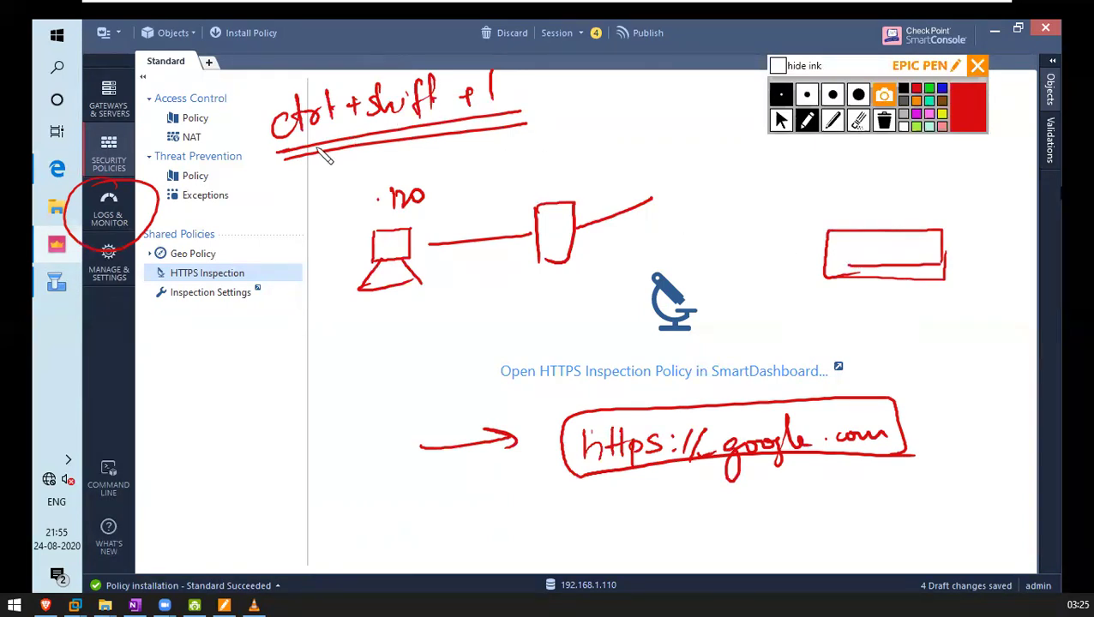
Annotate the handwritten ctrl+shift+I with the words Inspection and Deve, and circle the shortcut
{"action": "left_click_drag", "start_coordinate": [487, 109], "coordinate": [504, 108]}
{"action": "mouse_move", "coordinate": [545, 75]}
{"action": "left_mouse_down"}
{"action": "mouse_move", "coordinate": [605, 103]}
{"action": "mouse_move", "coordinate": [716, 77]}
{"action": "left_mouse_up"}
{"action": "mouse_move", "coordinate": [562, 125]}
{"action": "left_mouse_down"}
{"action": "mouse_move", "coordinate": [630, 134]}
{"action": "mouse_move", "coordinate": [652, 114]}
{"action": "mouse_move", "coordinate": [649, 124]}
{"action": "left_mouse_up"}
{"action": "mouse_move", "coordinate": [524, 87]}
{"action": "left_mouse_down"}
{"action": "mouse_move", "coordinate": [476, 43]}
{"action": "mouse_move", "coordinate": [424, 168]}
{"action": "mouse_move", "coordinate": [497, 158]}
{"action": "left_mouse_up"}
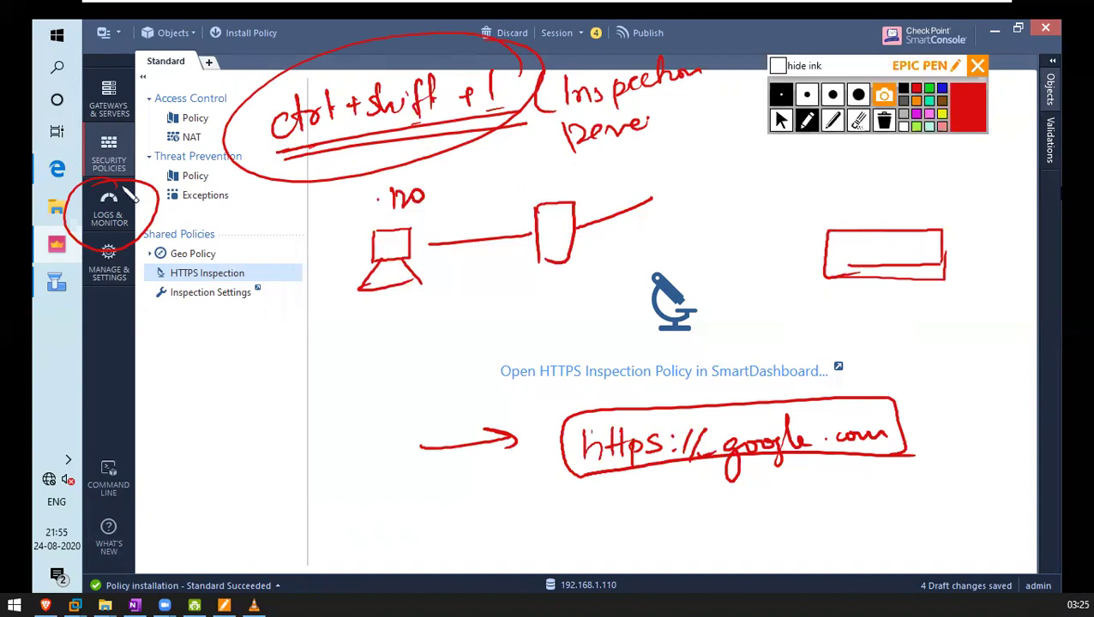
Circle the Edge browser icon and write move and De with an arrow above the sketched panel
{"action": "left_click_drag", "start_coordinate": [79, 141], "coordinate": [79, 190]}
{"action": "left_click_drag", "start_coordinate": [802, 204], "coordinate": [877, 181]}
{"action": "left_click_drag", "start_coordinate": [830, 221], "coordinate": [894, 212]}
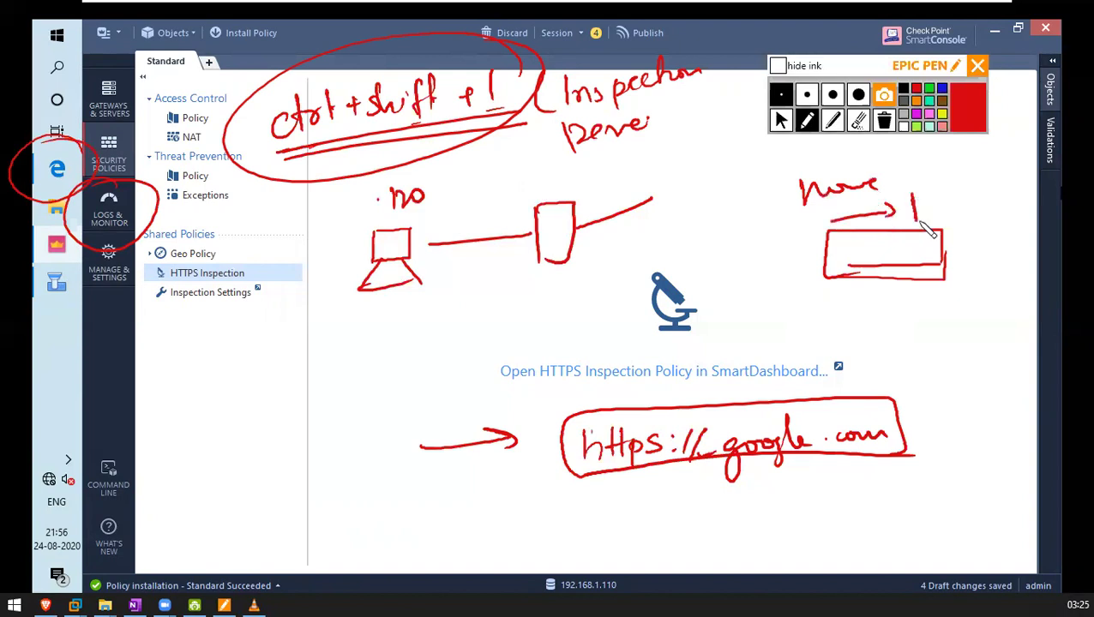
{"action": "left_click_drag", "start_coordinate": [913, 196], "coordinate": [917, 221]}
{"action": "left_click_drag", "start_coordinate": [933, 210], "coordinate": [948, 216]}
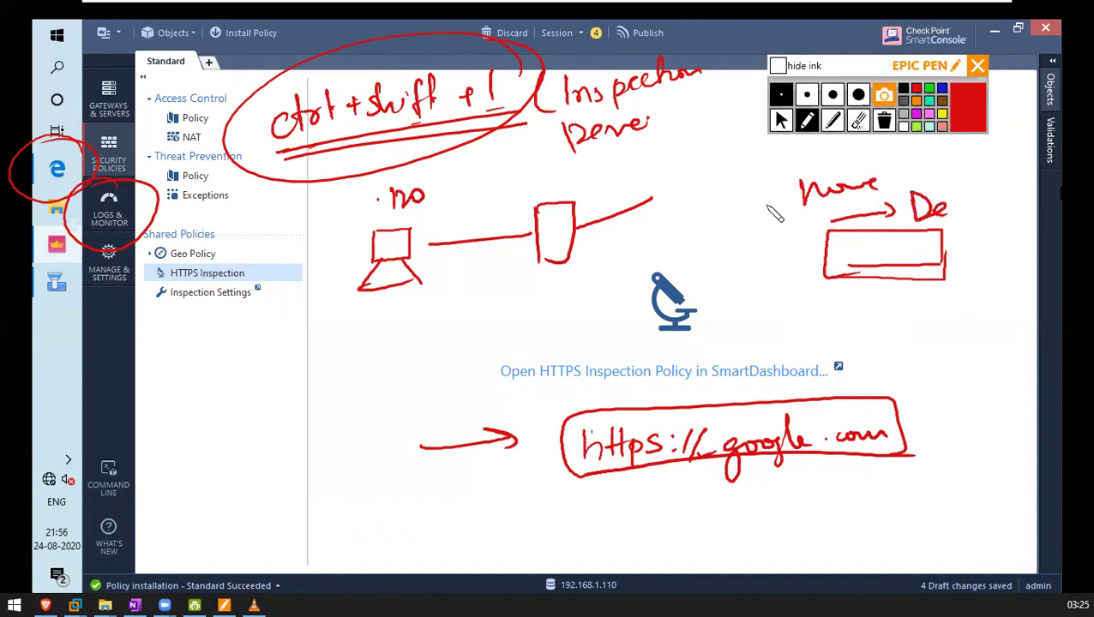
Write security certificate beside the google.com address and sketch a certificate window with a web address line below it
{"action": "mouse_move", "coordinate": [265, 376]}
{"action": "left_mouse_down"}
{"action": "mouse_move", "coordinate": [345, 358]}
{"action": "mouse_move", "coordinate": [343, 372]}
{"action": "left_mouse_up"}
{"action": "mouse_move", "coordinate": [309, 419]}
{"action": "left_mouse_down"}
{"action": "mouse_move", "coordinate": [293, 438]}
{"action": "mouse_move", "coordinate": [352, 420]}
{"action": "mouse_move", "coordinate": [378, 435]}
{"action": "mouse_move", "coordinate": [373, 414]}
{"action": "mouse_move", "coordinate": [388, 409]}
{"action": "left_mouse_up"}
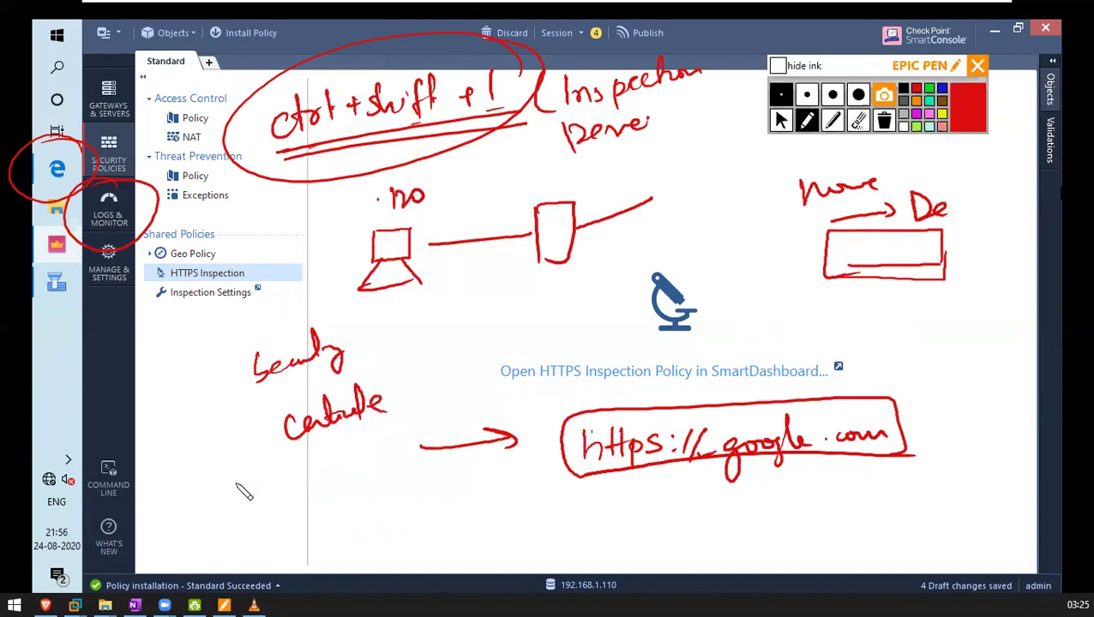
{"action": "mouse_move", "coordinate": [236, 484]}
{"action": "left_mouse_down"}
{"action": "mouse_move", "coordinate": [396, 444]}
{"action": "mouse_move", "coordinate": [411, 530]}
{"action": "mouse_move", "coordinate": [325, 575]}
{"action": "mouse_move", "coordinate": [417, 538]}
{"action": "left_mouse_up"}
{"action": "mouse_move", "coordinate": [248, 516]}
{"action": "left_mouse_down"}
{"action": "mouse_move", "coordinate": [300, 507]}
{"action": "mouse_move", "coordinate": [333, 481]}
{"action": "mouse_move", "coordinate": [412, 476]}
{"action": "left_mouse_up"}
{"action": "left_click_drag", "start_coordinate": [243, 535], "coordinate": [412, 482]}
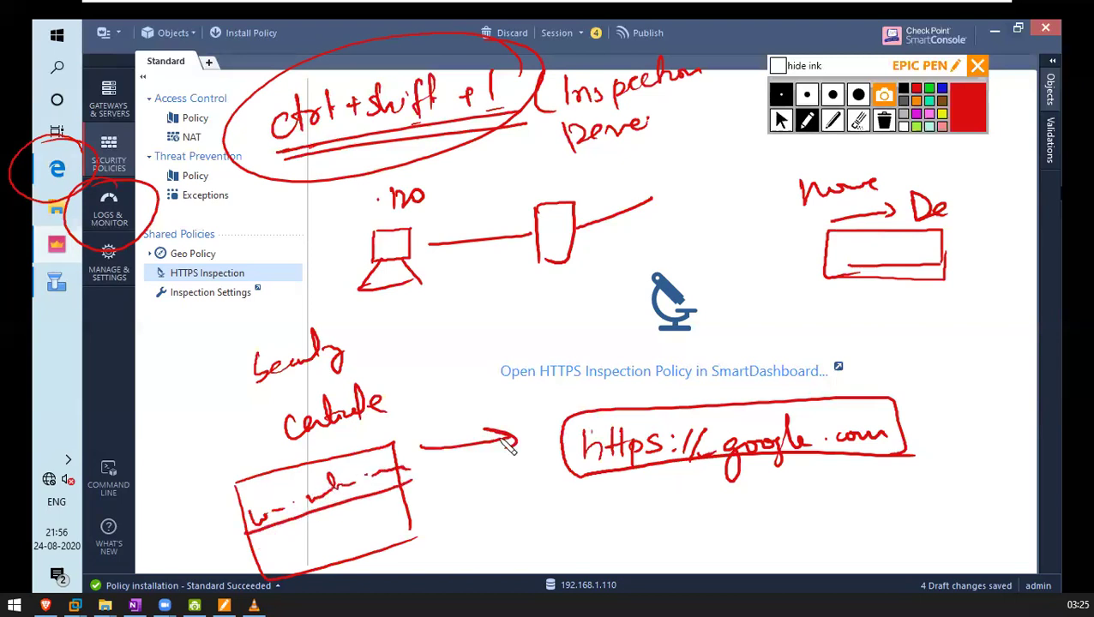
Circle the handwritten google.com address and draw a two-way arrow between the gateway and the label google
{"action": "left_click_drag", "start_coordinate": [919, 423], "coordinate": [888, 399]}
{"action": "mouse_move", "coordinate": [616, 451]}
{"action": "left_mouse_down"}
{"action": "mouse_move", "coordinate": [839, 477]}
{"action": "mouse_move", "coordinate": [900, 400]}
{"action": "left_mouse_up"}
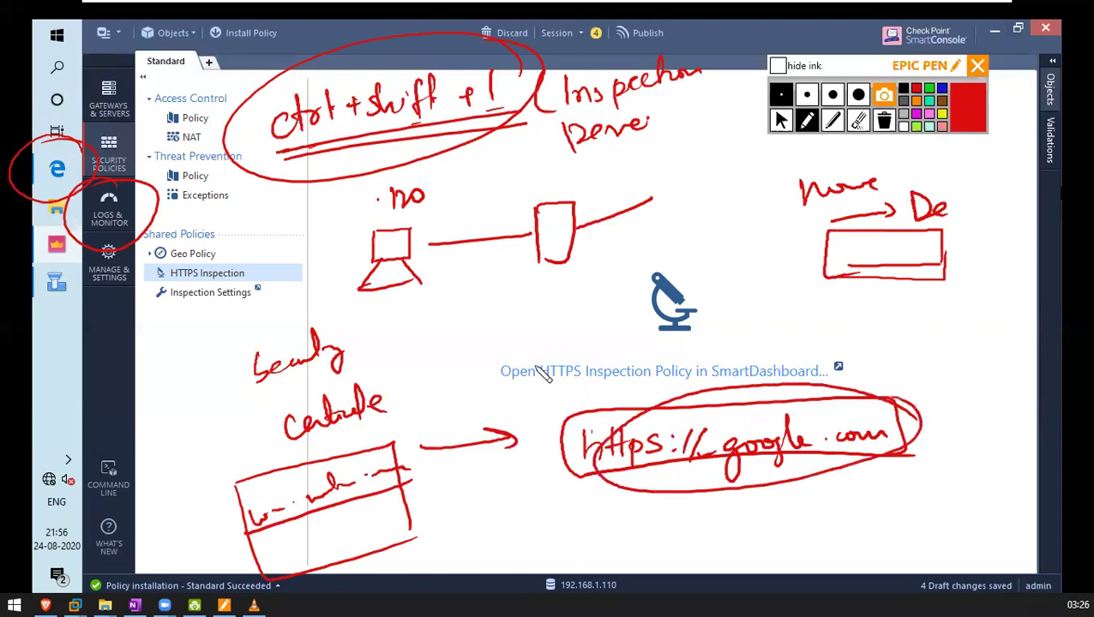
{"action": "left_click", "coordinate": [588, 244]}
{"action": "mouse_move", "coordinate": [727, 180]}
{"action": "left_mouse_down"}
{"action": "mouse_move", "coordinate": [657, 223]}
{"action": "mouse_move", "coordinate": [609, 235]}
{"action": "mouse_move", "coordinate": [626, 248]}
{"action": "left_mouse_up"}
{"action": "mouse_move", "coordinate": [766, 160]}
{"action": "left_mouse_down"}
{"action": "mouse_move", "coordinate": [832, 167]}
{"action": "mouse_move", "coordinate": [830, 154]}
{"action": "left_mouse_up"}
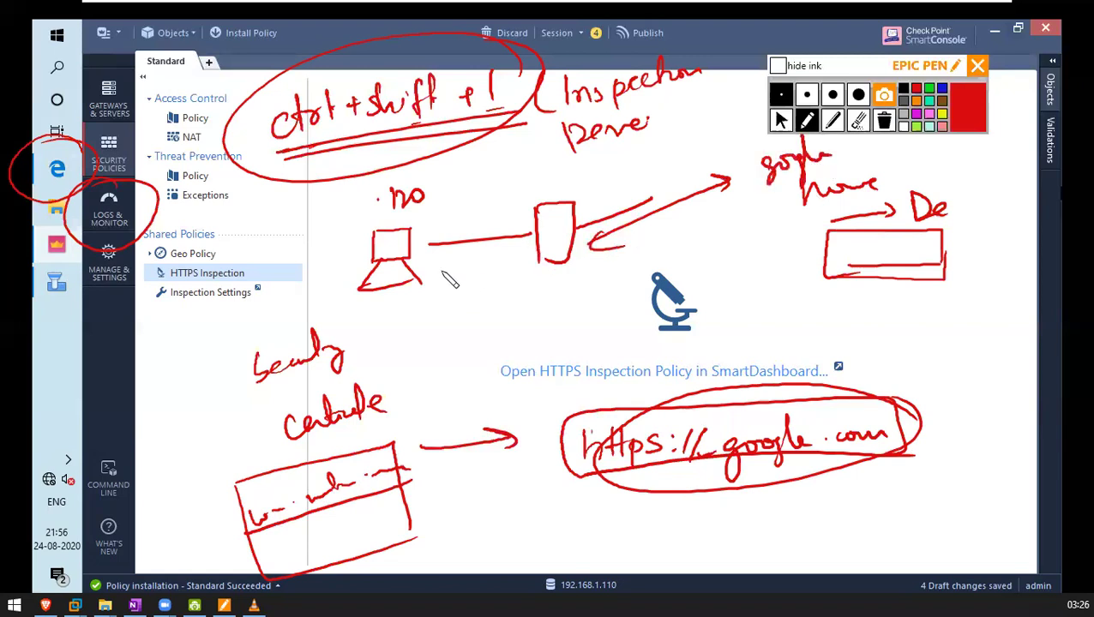
Draw the traffic arrows between the computer, gateway and google, and circle the gateway as the inspection point
{"action": "mouse_move", "coordinate": [438, 272]}
{"action": "left_mouse_down"}
{"action": "mouse_move", "coordinate": [517, 260]}
{"action": "mouse_move", "coordinate": [503, 269]}
{"action": "left_mouse_up"}
{"action": "left_click_drag", "start_coordinate": [546, 178], "coordinate": [547, 184]}
{"action": "left_click_drag", "start_coordinate": [536, 283], "coordinate": [543, 250]}
{"action": "mouse_move", "coordinate": [576, 286]}
{"action": "left_mouse_down"}
{"action": "mouse_move", "coordinate": [607, 283]}
{"action": "mouse_move", "coordinate": [485, 311]}
{"action": "mouse_move", "coordinate": [446, 304]}
{"action": "left_mouse_up"}
{"action": "left_click_drag", "start_coordinate": [747, 207], "coordinate": [658, 265]}
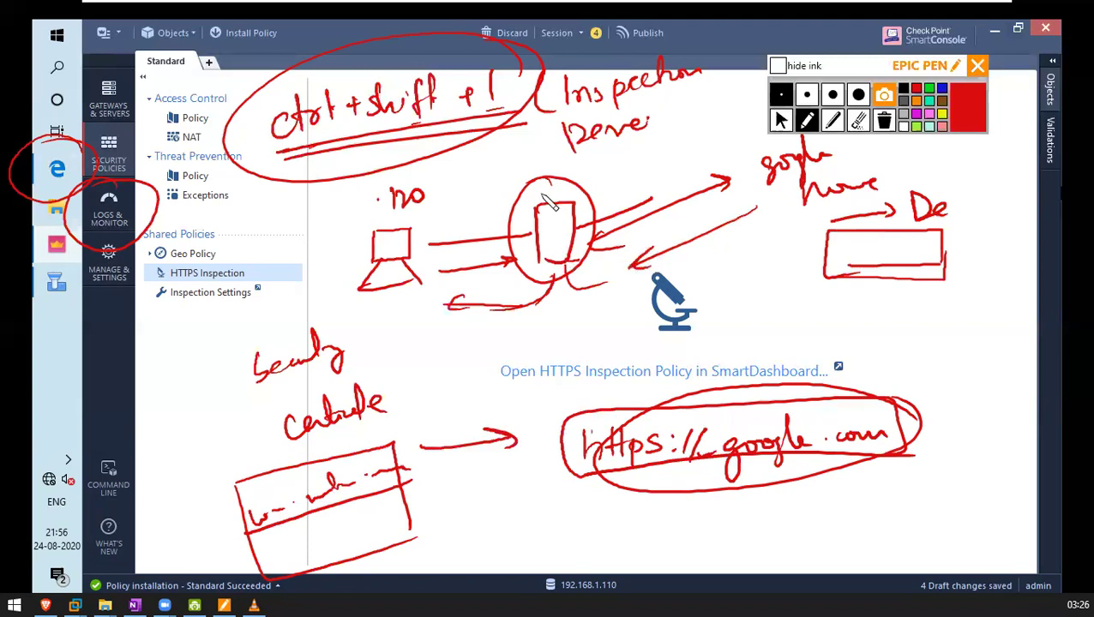
{"action": "left_click_drag", "start_coordinate": [562, 317], "coordinate": [552, 177]}
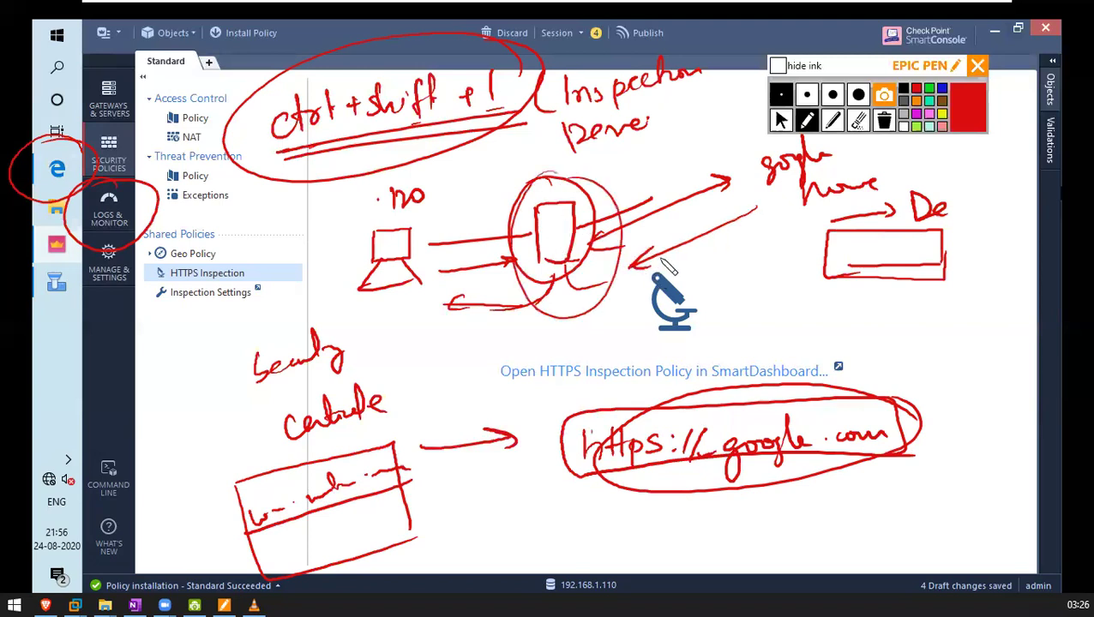
Stop drawing, open the gateway logs and select the 14:27:10 Contracts entry from CPSG1 to examine it
{"action": "left_click", "coordinate": [778, 122]}
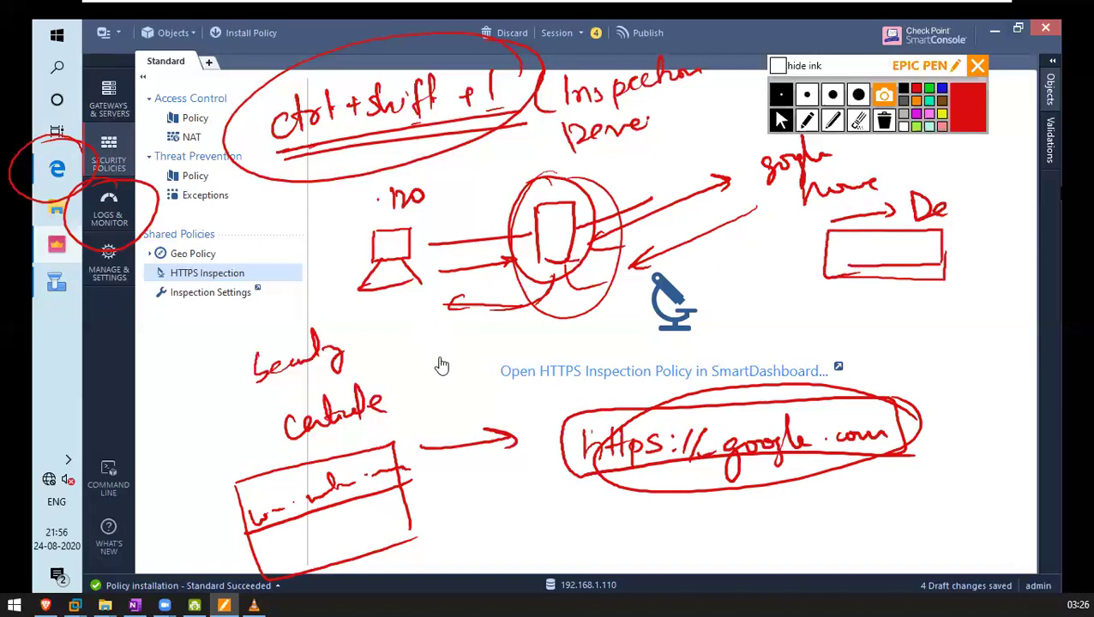
{"action": "left_click", "coordinate": [109, 223]}
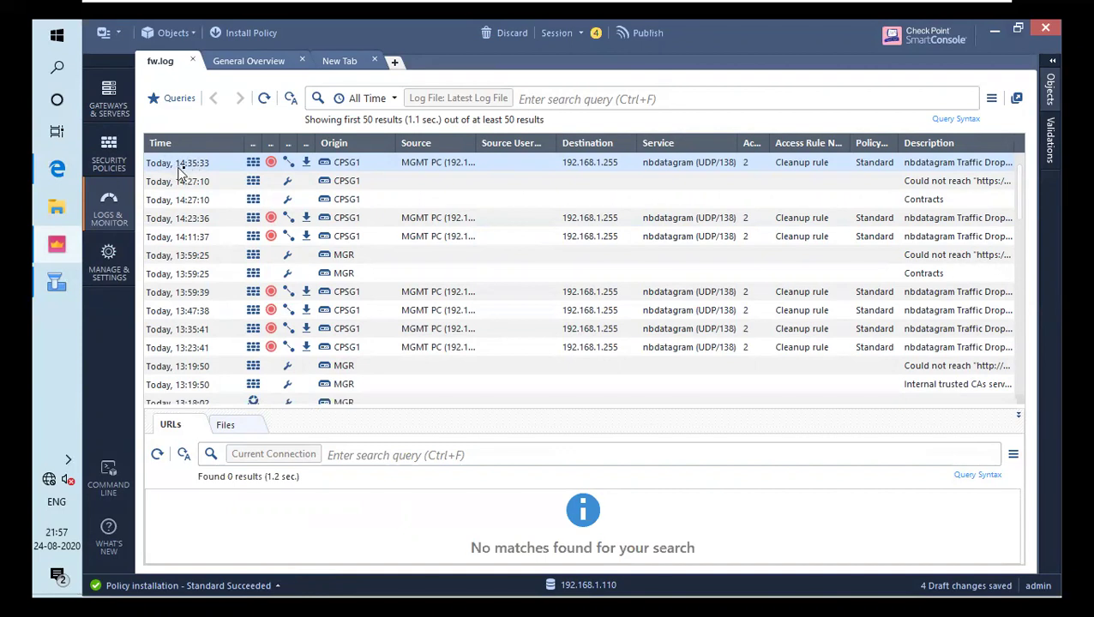
{"action": "left_click", "coordinate": [180, 199]}
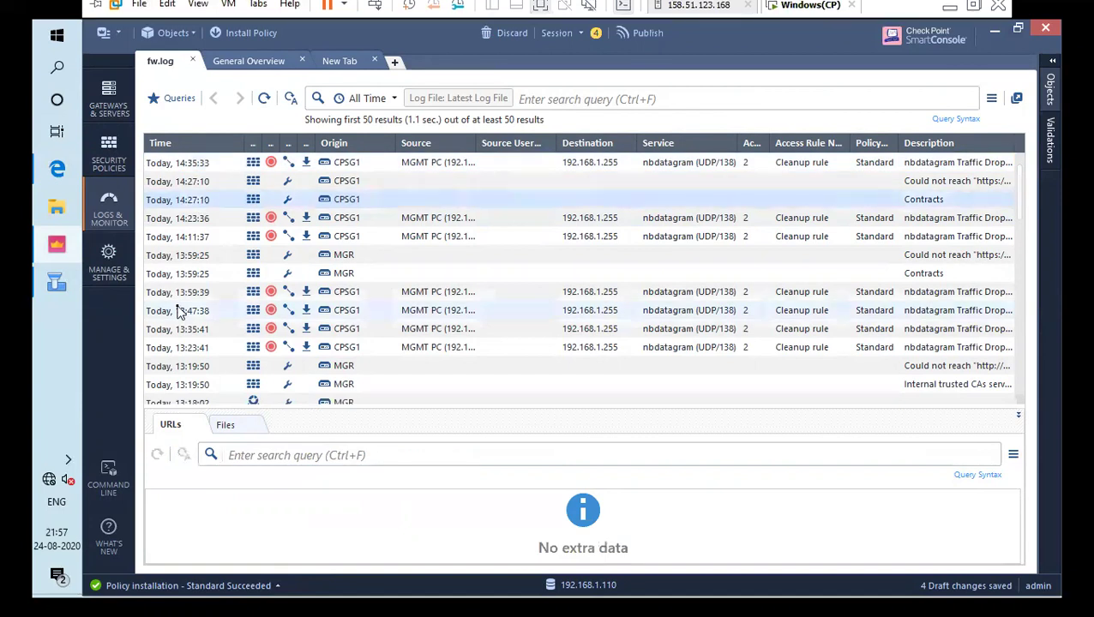